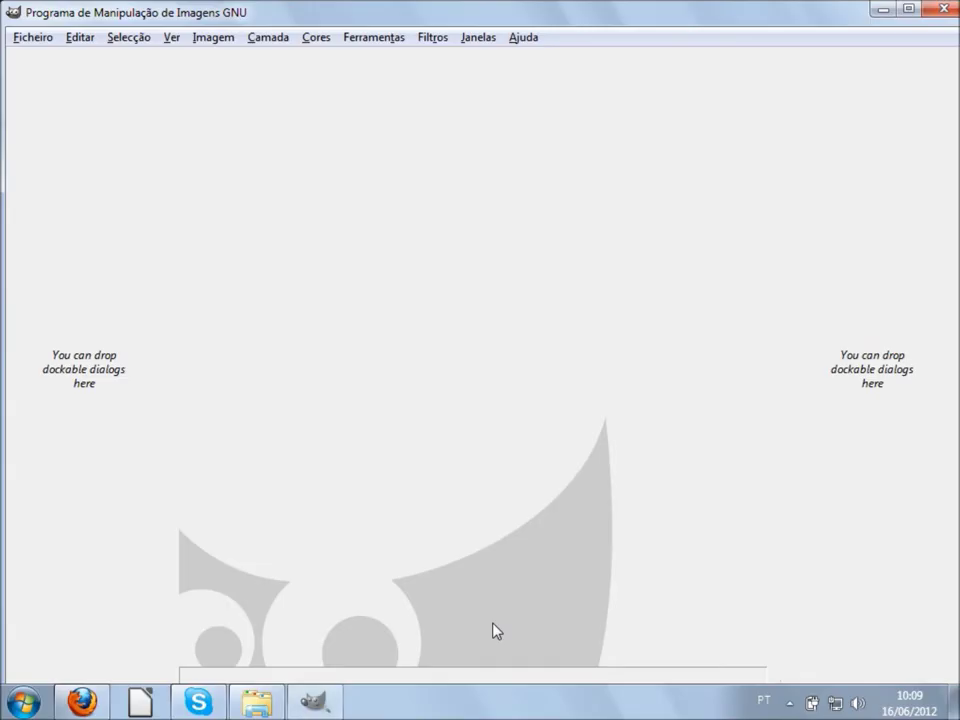
Create a new 1024x768 image filled with light blue
{"action": "key", "text": "ctrl+n"}
{"action": "key", "text": "Return"}
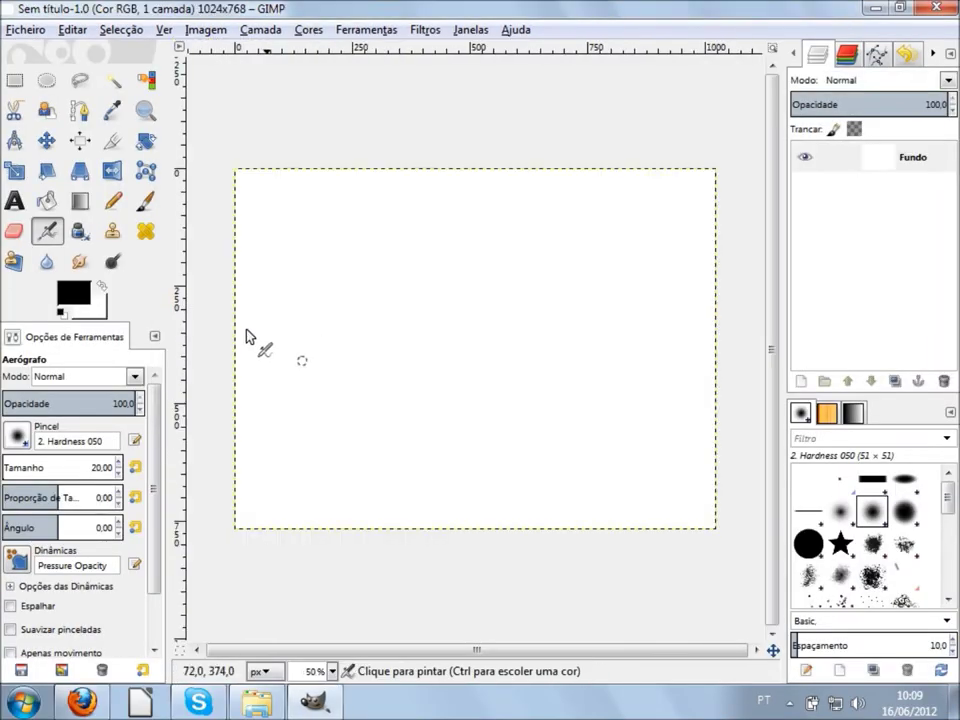
{"action": "left_click", "coordinate": [80, 310]}
{"action": "left_click", "coordinate": [365, 461]}
{"action": "key", "text": "ctrl+comma"}
Paint a large soft yellow sun at upper left with small yellow dots around it
{"action": "left_click", "coordinate": [75, 300]}
{"action": "left_click", "coordinate": [211, 362]}
{"action": "left_click", "coordinate": [177, 254]}
{"action": "left_click", "coordinate": [365, 461]}
{"action": "left_click_drag", "start_coordinate": [321, 257], "coordinate": [349, 312]}
{"action": "key", "text": "ctrl+z"}
{"action": "left_click_drag", "start_coordinate": [340, 245], "coordinate": [310, 300]}
{"action": "left_click", "coordinate": [450, 268]}
{"action": "left_click", "coordinate": [377, 347]}
Dab orange onto the sun and dark blue dots across the sky
{"action": "left_click", "coordinate": [266, 343]}
{"action": "left_click", "coordinate": [365, 461]}
{"action": "left_click", "coordinate": [321, 317]}
{"action": "left_click", "coordinate": [73, 293]}
{"action": "left_click", "coordinate": [285, 414]}
{"action": "left_click", "coordinate": [365, 461]}
Paint white dabs across the sky and smudge the lower-left blue and white dabs
{"action": "left_click", "coordinate": [78, 291]}
{"action": "left_click", "coordinate": [397, 414]}
{"action": "left_click", "coordinate": [365, 461]}
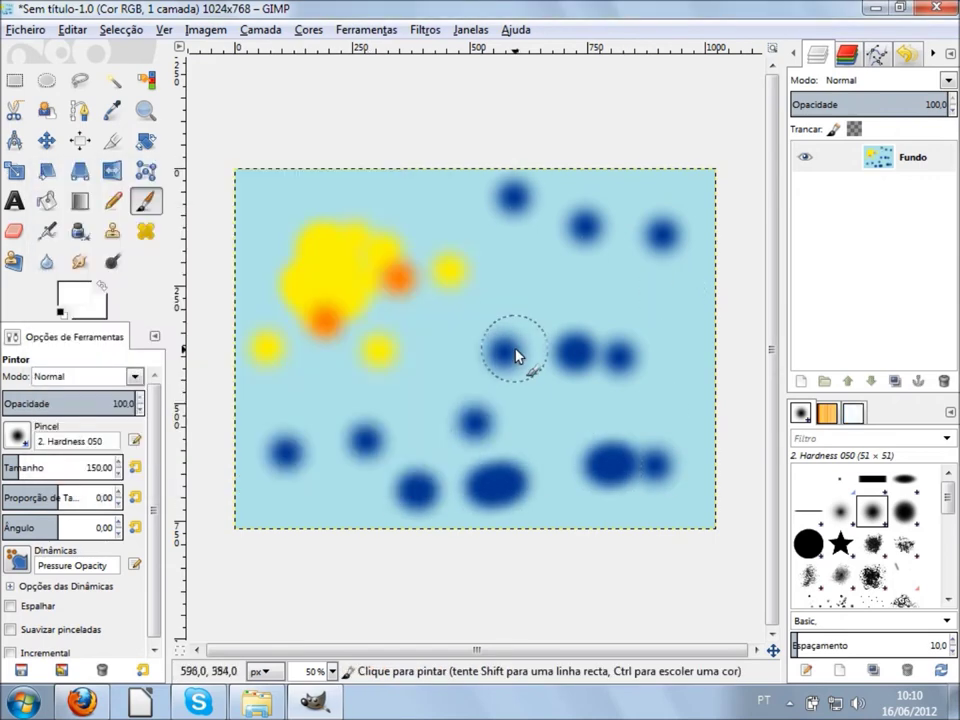
{"action": "left_click_drag", "start_coordinate": [512, 348], "coordinate": [640, 270]}
{"action": "left_click", "coordinate": [514, 200]}
{"action": "key", "text": "s"}
{"action": "mouse_move", "coordinate": [300, 470]}
{"action": "left_mouse_down"}
{"action": "mouse_move", "coordinate": [368, 497]}
{"action": "mouse_move", "coordinate": [386, 414]}
{"action": "left_mouse_up"}
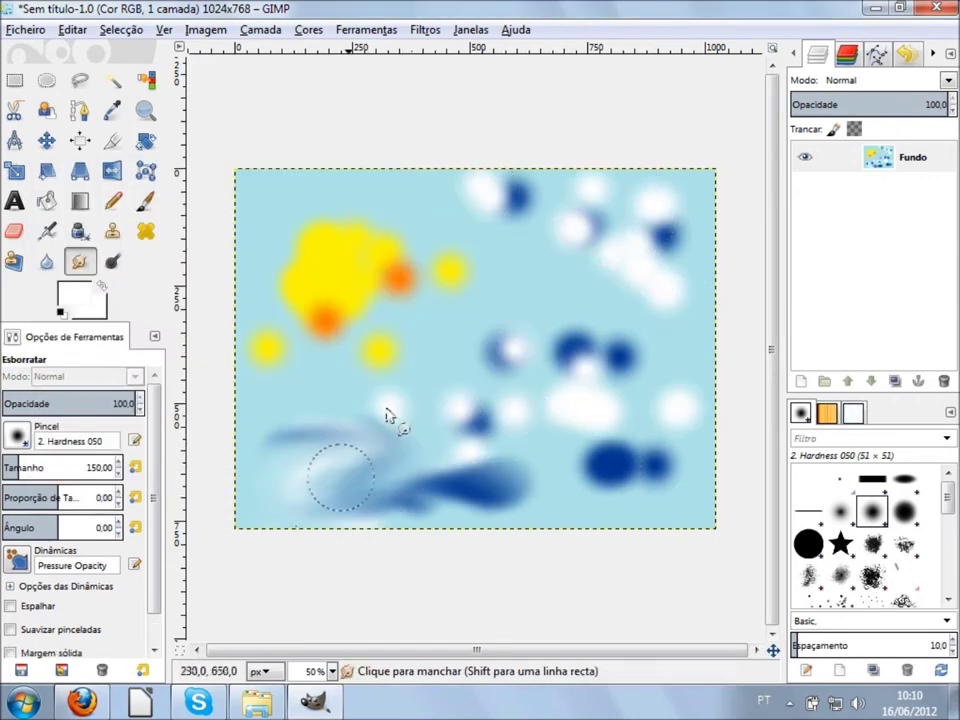
Add more white and blue dabs to the sky with the Paintbrush
{"action": "left_click", "coordinate": [73, 293]}
{"action": "left_click", "coordinate": [363, 465]}
{"action": "key", "text": "p"}
{"action": "left_click", "coordinate": [75, 300]}
{"action": "left_click", "coordinate": [365, 461]}
Dab magenta-pink spots onto the sky
{"action": "left_click", "coordinate": [75, 300]}
{"action": "left_click", "coordinate": [180, 285]}
{"action": "left_click", "coordinate": [322, 414]}
{"action": "left_click", "coordinate": [365, 461]}
Add bright blue dabs and smudge everything into swirling sky patterns
{"action": "left_click", "coordinate": [75, 300]}
{"action": "left_click", "coordinate": [397, 414]}
{"action": "left_click", "coordinate": [365, 461]}
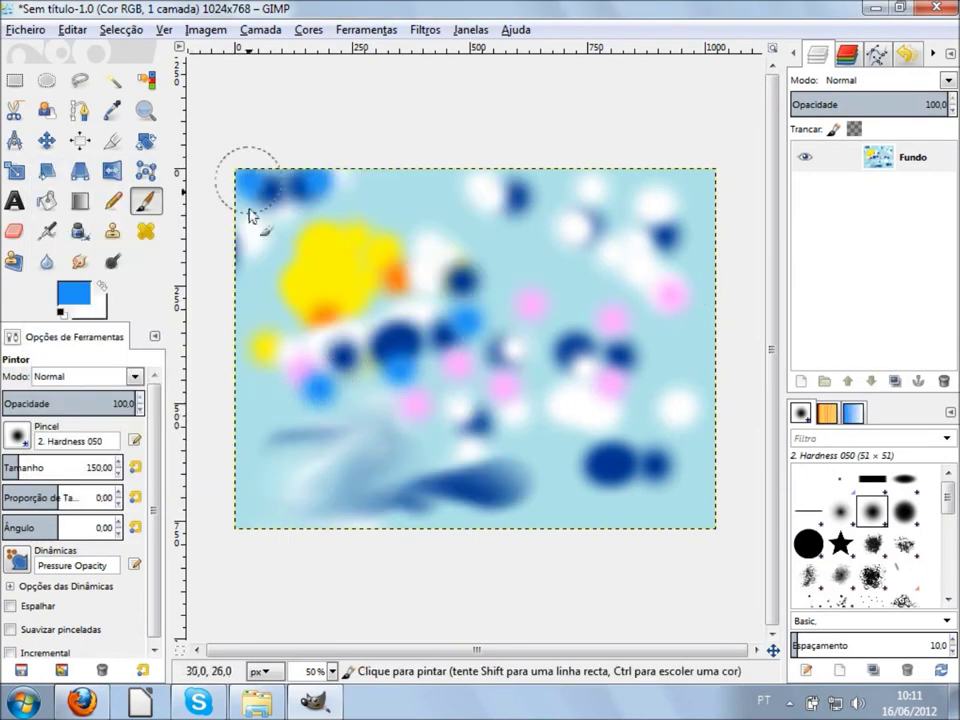
{"action": "key", "text": "s"}
{"action": "mouse_move", "coordinate": [432, 349]}
{"action": "left_mouse_down"}
{"action": "mouse_move", "coordinate": [439, 242]}
{"action": "mouse_move", "coordinate": [510, 193]}
{"action": "mouse_move", "coordinate": [707, 411]}
{"action": "mouse_move", "coordinate": [305, 395]}
{"action": "mouse_move", "coordinate": [346, 505]}
{"action": "mouse_move", "coordinate": [481, 358]}
{"action": "mouse_move", "coordinate": [472, 401]}
{"action": "mouse_move", "coordinate": [476, 230]}
{"action": "mouse_move", "coordinate": [336, 296]}
{"action": "mouse_move", "coordinate": [321, 285]}
{"action": "mouse_move", "coordinate": [568, 199]}
{"action": "mouse_move", "coordinate": [683, 457]}
{"action": "left_mouse_up"}
Dab white spots across the sky with the Paintbrush
{"action": "left_click", "coordinate": [72, 293]}
{"action": "left_click", "coordinate": [54, 231]}
{"action": "left_click", "coordinate": [364, 459]}
{"action": "key", "text": "p"}
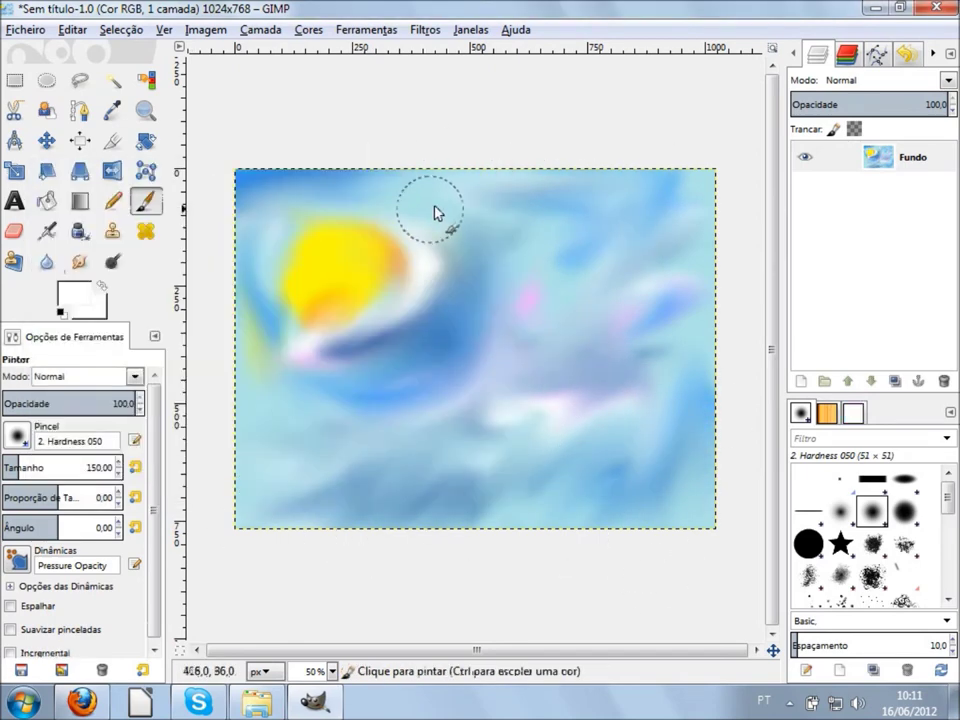
{"action": "left_click", "coordinate": [433, 205]}
{"action": "left_click", "coordinate": [283, 400]}
{"action": "left_click", "coordinate": [520, 497]}
Add blue dabs to the sky
{"action": "left_click", "coordinate": [72, 293]}
{"action": "left_click", "coordinate": [317, 388]}
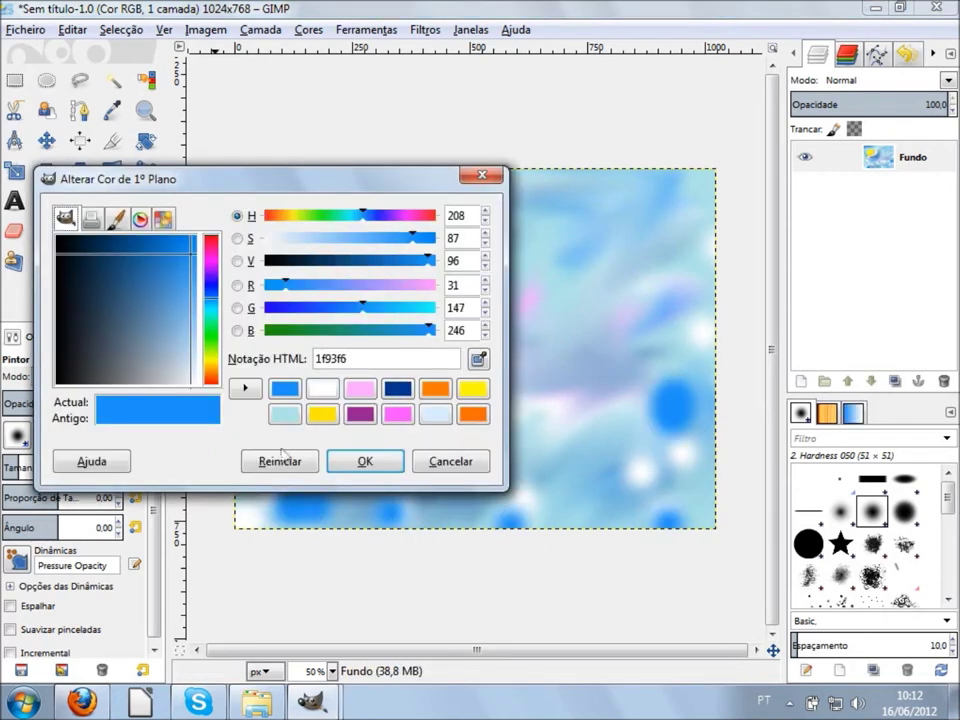
{"action": "left_click", "coordinate": [364, 459]}
{"action": "left_click", "coordinate": [675, 405]}
{"action": "left_click", "coordinate": [300, 500]}
Dab black spots and smudge the white, blue and dark dabs into grey-blue swirls
{"action": "left_click", "coordinate": [72, 293]}
{"action": "left_click", "coordinate": [364, 459]}
{"action": "left_click", "coordinate": [604, 336]}
{"action": "left_click", "coordinate": [574, 411]}
{"action": "key", "text": "s"}
{"action": "mouse_move", "coordinate": [388, 499]}
{"action": "left_mouse_down"}
{"action": "mouse_move", "coordinate": [645, 270]}
{"action": "mouse_move", "coordinate": [639, 542]}
{"action": "mouse_move", "coordinate": [439, 514]}
{"action": "mouse_move", "coordinate": [471, 193]}
{"action": "mouse_move", "coordinate": [280, 425]}
{"action": "mouse_move", "coordinate": [392, 256]}
{"action": "mouse_move", "coordinate": [427, 240]}
{"action": "mouse_move", "coordinate": [360, 181]}
{"action": "mouse_move", "coordinate": [278, 226]}
{"action": "mouse_move", "coordinate": [321, 401]}
{"action": "mouse_move", "coordinate": [313, 274]}
{"action": "mouse_move", "coordinate": [377, 336]}
{"action": "mouse_move", "coordinate": [393, 315]}
{"action": "mouse_move", "coordinate": [329, 263]}
{"action": "mouse_move", "coordinate": [263, 348]}
{"action": "mouse_move", "coordinate": [281, 483]}
{"action": "mouse_move", "coordinate": [624, 407]}
{"action": "mouse_move", "coordinate": [664, 360]}
{"action": "mouse_move", "coordinate": [681, 480]}
{"action": "mouse_move", "coordinate": [700, 232]}
{"action": "left_mouse_up"}
Set the foreground colour to blue
{"action": "left_click", "coordinate": [73, 292]}
{"action": "left_click", "coordinate": [435, 388]}
{"action": "left_click", "coordinate": [364, 459]}
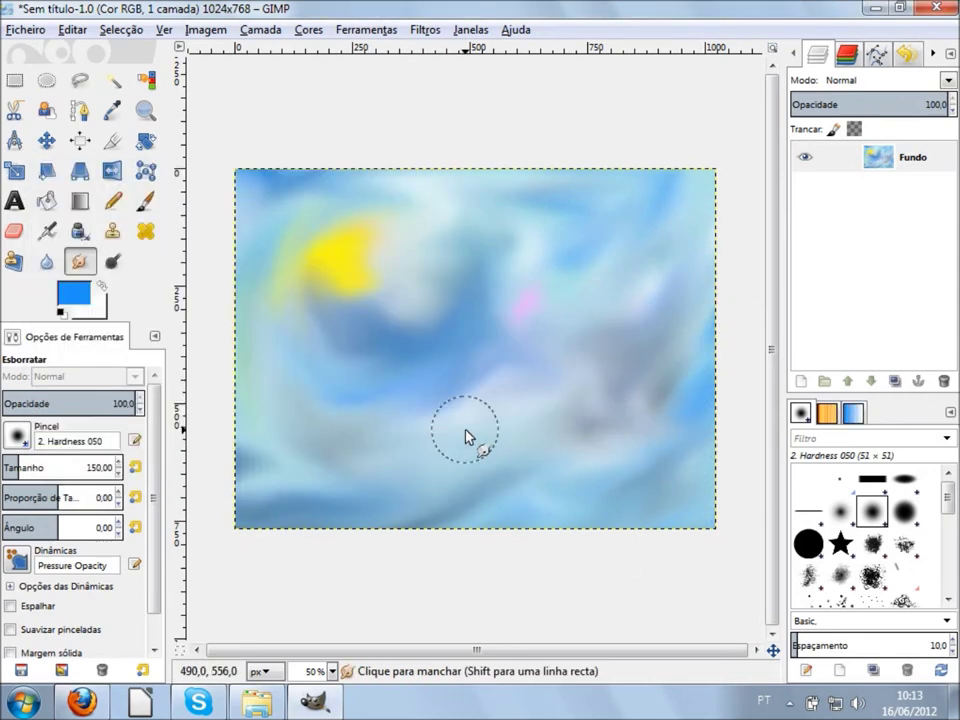
Paint light and dark blue strokes and smudge them into blurred diagonal streaks
{"action": "key", "text": "p"}
{"action": "left_click_drag", "start_coordinate": [460, 432], "coordinate": [592, 348]}
{"action": "left_click_drag", "start_coordinate": [278, 462], "coordinate": [382, 462]}
{"action": "left_click", "coordinate": [73, 292]}
{"action": "left_click", "coordinate": [364, 459]}
{"action": "left_click_drag", "start_coordinate": [290, 480], "coordinate": [372, 478]}
{"action": "left_click_drag", "start_coordinate": [525, 440], "coordinate": [605, 405]}
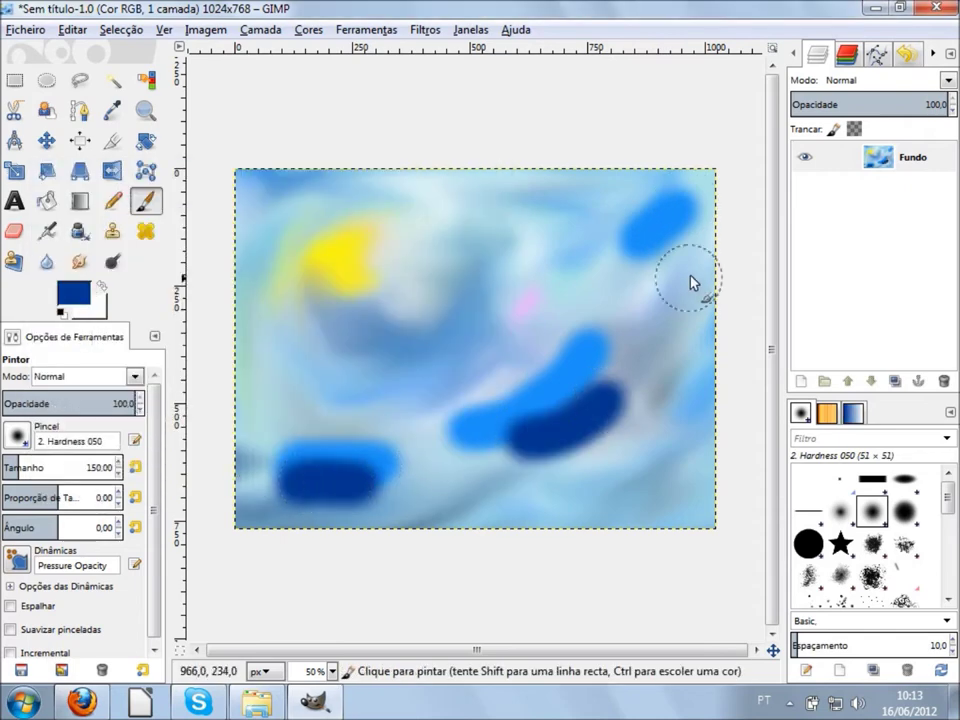
{"action": "key", "text": "s"}
{"action": "mouse_move", "coordinate": [537, 220]}
{"action": "left_mouse_down"}
{"action": "mouse_move", "coordinate": [681, 214]}
{"action": "mouse_move", "coordinate": [506, 407]}
{"action": "mouse_move", "coordinate": [448, 444]}
{"action": "mouse_move", "coordinate": [604, 388]}
{"action": "mouse_move", "coordinate": [731, 300]}
{"action": "mouse_move", "coordinate": [684, 242]}
{"action": "mouse_move", "coordinate": [452, 306]}
{"action": "mouse_move", "coordinate": [259, 280]}
{"action": "left_mouse_up"}
Add yellow and smear it into a streak across the sky
{"action": "left_click", "coordinate": [73, 292]}
{"action": "left_click", "coordinate": [364, 458]}
{"action": "key", "text": "p"}
{"action": "left_click", "coordinate": [268, 345]}
{"action": "key", "text": "s"}
{"action": "mouse_move", "coordinate": [540, 270]}
{"action": "left_mouse_down"}
{"action": "mouse_move", "coordinate": [483, 341]}
{"action": "mouse_move", "coordinate": [249, 396]}
{"action": "mouse_move", "coordinate": [561, 229]}
{"action": "mouse_move", "coordinate": [500, 472]}
{"action": "left_mouse_up"}
Dab blue dots and yellow blobs into the sky near the sun
{"action": "left_click", "coordinate": [73, 292]}
{"action": "left_click", "coordinate": [284, 388]}
{"action": "key", "text": "p"}
{"action": "left_click", "coordinate": [289, 354]}
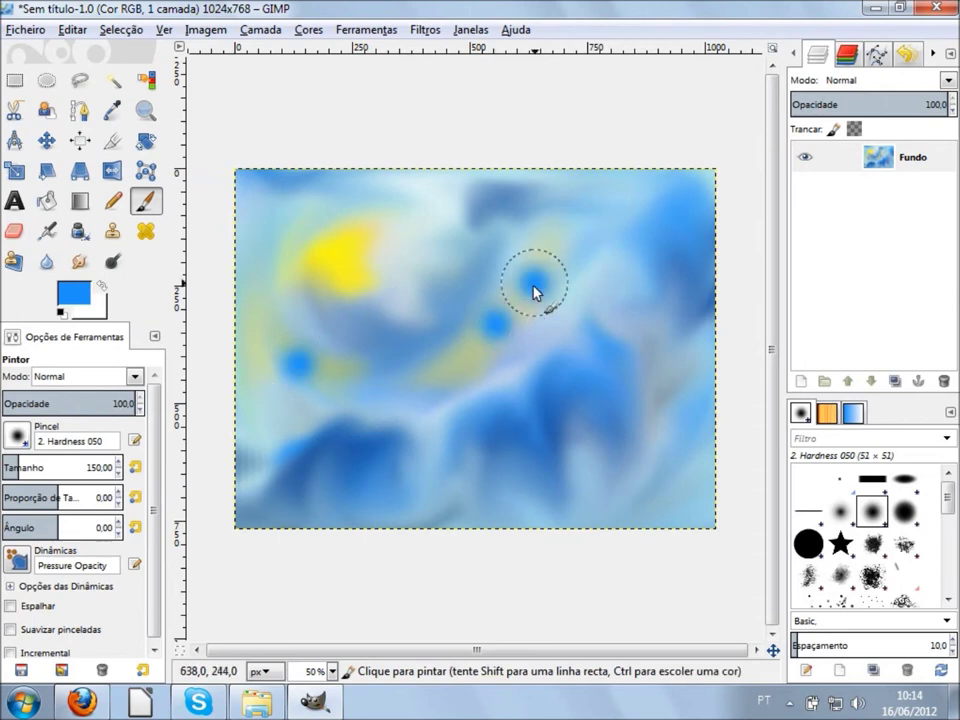
{"action": "left_click", "coordinate": [73, 292]}
{"action": "left_click", "coordinate": [322, 388]}
{"action": "left_click", "coordinate": [364, 461]}
{"action": "left_click", "coordinate": [325, 246]}
{"action": "left_click", "coordinate": [385, 272]}
Smudge the blue dots and yellow blobs into soft swirls
{"action": "left_click", "coordinate": [73, 292]}
{"action": "left_click", "coordinate": [364, 461]}
{"action": "key", "text": "s"}
{"action": "mouse_move", "coordinate": [388, 298]}
{"action": "left_mouse_down"}
{"action": "mouse_move", "coordinate": [375, 328]}
{"action": "mouse_move", "coordinate": [266, 266]}
{"action": "mouse_move", "coordinate": [553, 279]}
{"action": "mouse_move", "coordinate": [573, 510]}
{"action": "left_mouse_up"}
Paint white dots and a stroke in the lower sky, smudge them into swirls, and touch up the lower right
{"action": "key", "text": "p"}
{"action": "key", "text": "x"}
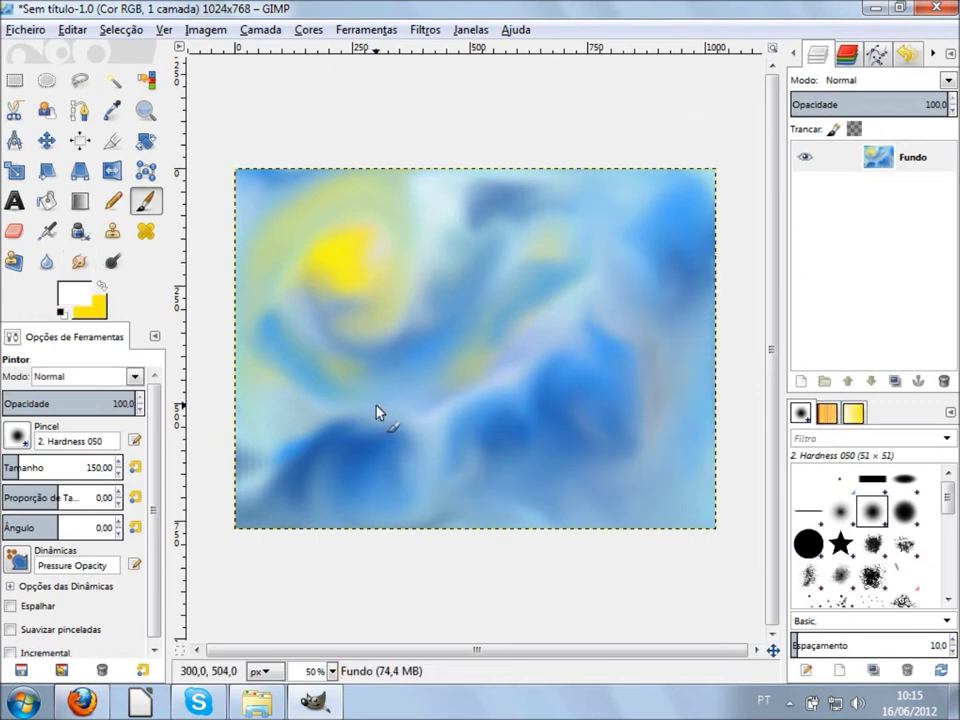
{"action": "left_click", "coordinate": [348, 470]}
{"action": "left_click", "coordinate": [468, 476]}
{"action": "left_click_drag", "start_coordinate": [555, 458], "coordinate": [630, 398]}
{"action": "left_click", "coordinate": [698, 258]}
{"action": "key", "text": "s"}
{"action": "mouse_move", "coordinate": [386, 499]}
{"action": "left_mouse_down"}
{"action": "mouse_move", "coordinate": [379, 461]}
{"action": "mouse_move", "coordinate": [542, 429]}
{"action": "mouse_move", "coordinate": [612, 478]}
{"action": "mouse_move", "coordinate": [656, 465]}
{"action": "mouse_move", "coordinate": [701, 302]}
{"action": "mouse_move", "coordinate": [677, 221]}
{"action": "left_mouse_up"}
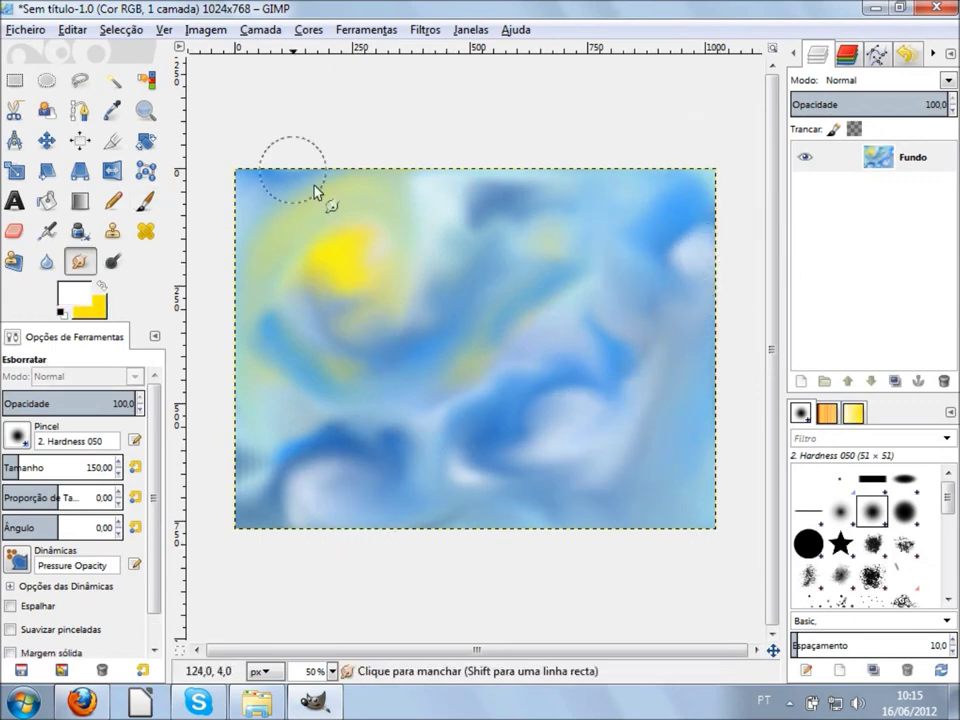
{"action": "key", "text": "p"}
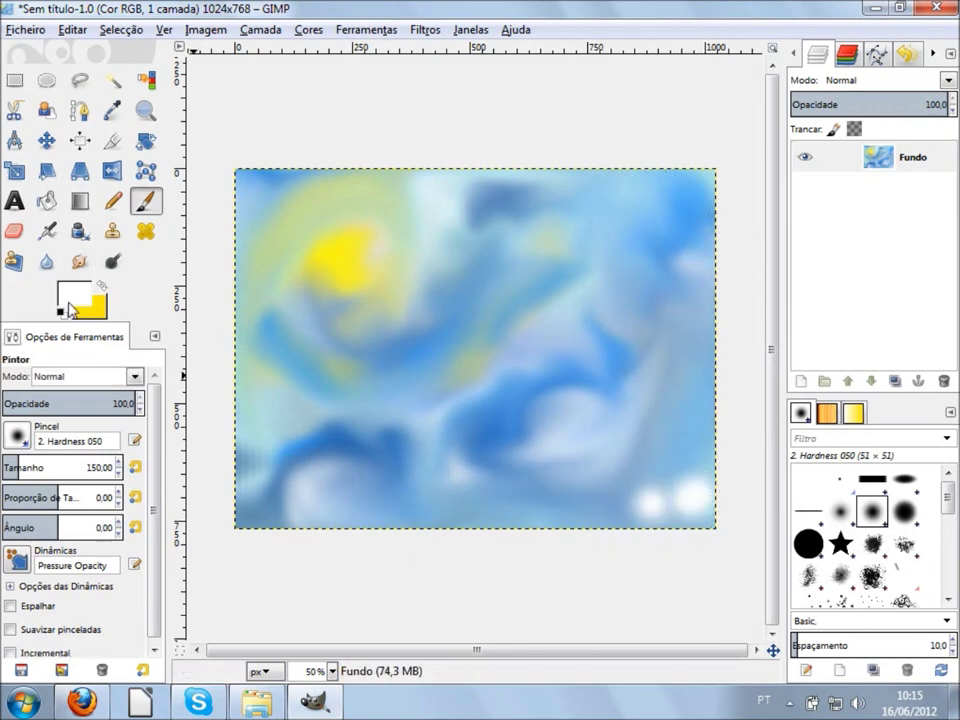
{"action": "left_click", "coordinate": [676, 474]}
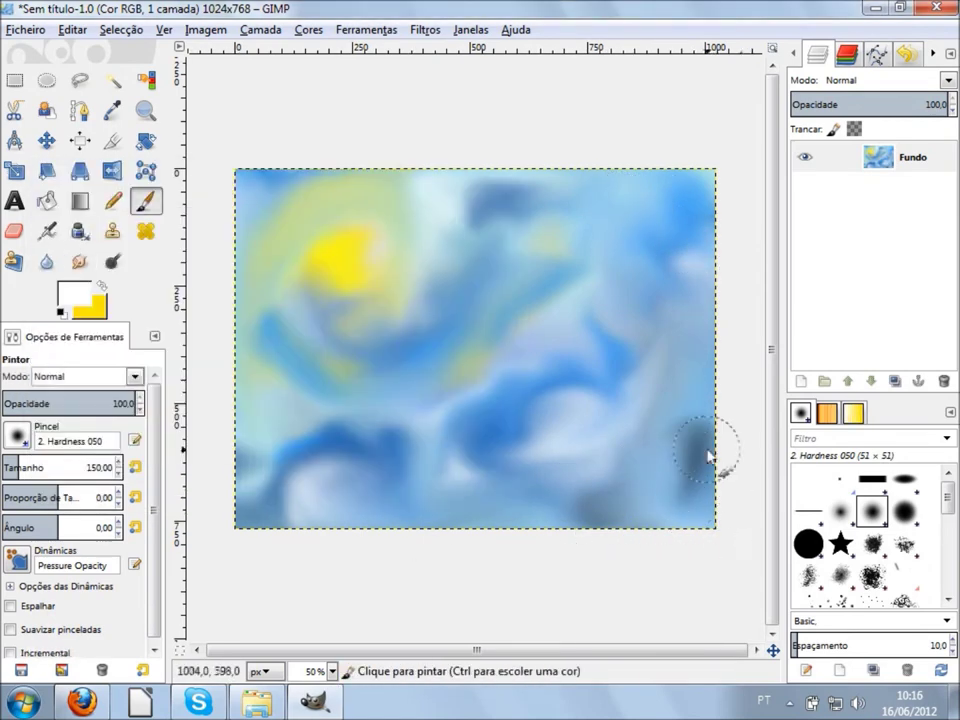
{"action": "key", "text": "s"}
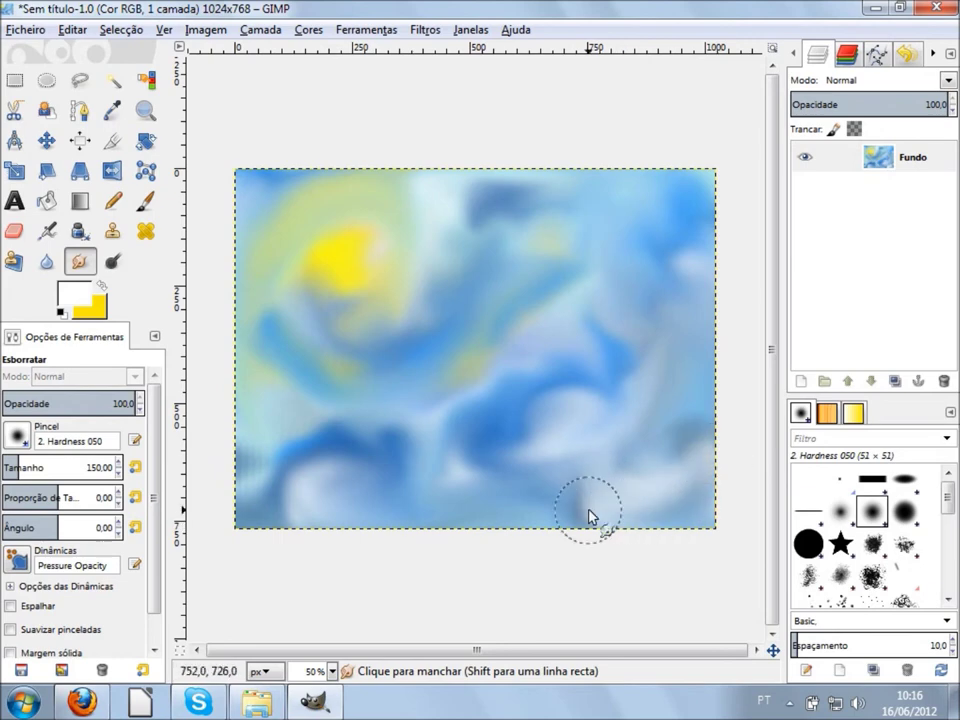
Zoom the painting in and out and switch GIMP to full screen at 66.7%
{"action": "key", "text": "plus"}
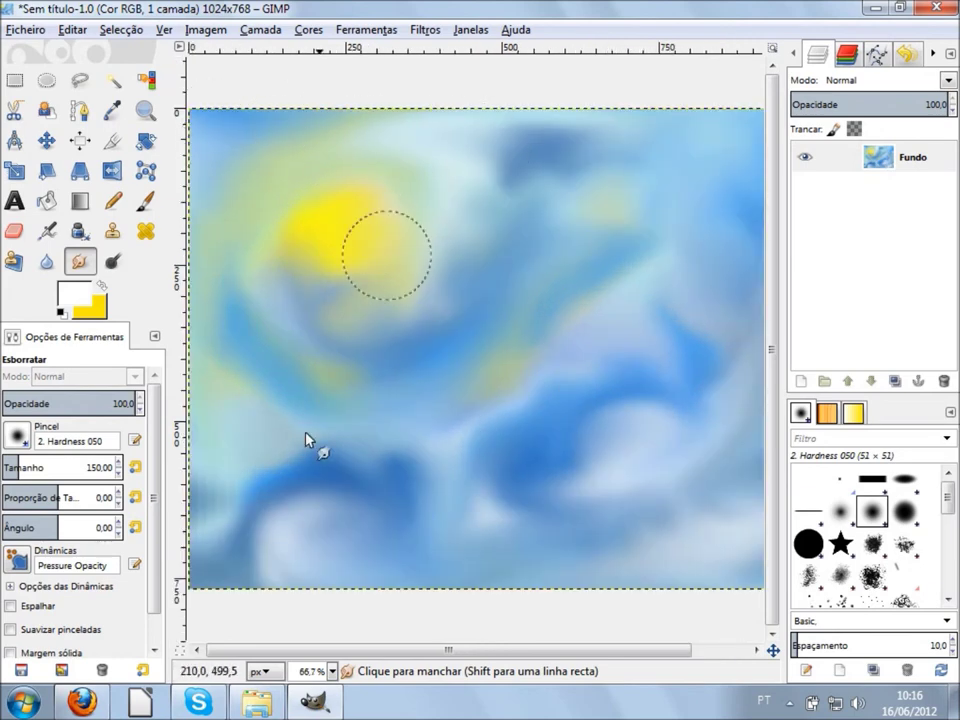
{"action": "key", "text": "minus"}
{"action": "left_click", "coordinate": [473, 29]}
{"action": "key", "text": "Escape"}
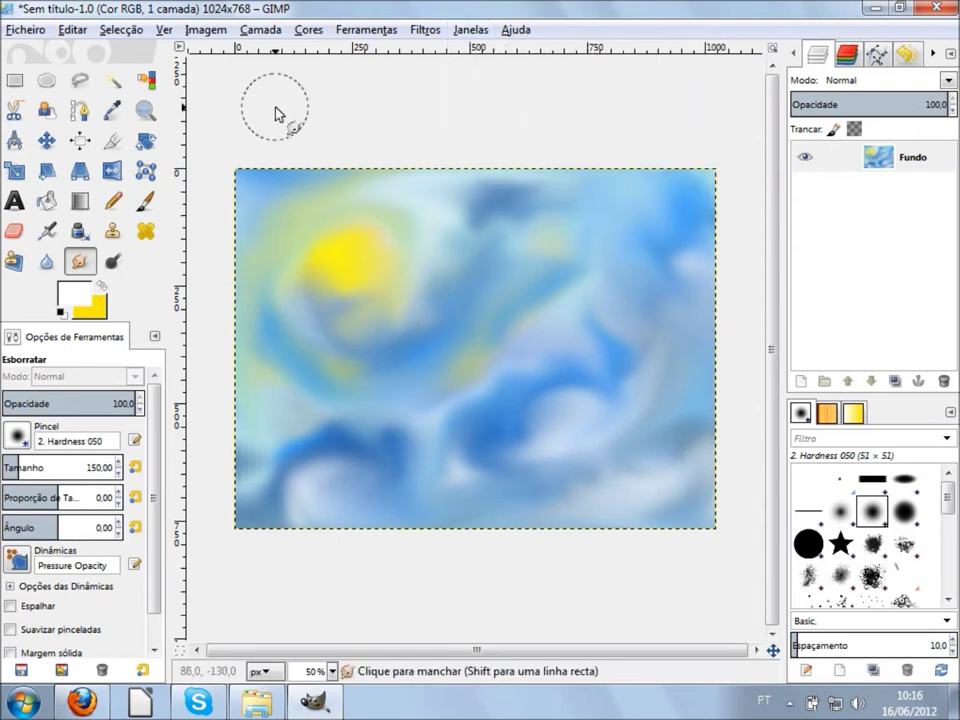
{"action": "key", "text": "F11"}
{"action": "key", "text": "plus"}
Hide the docks, view the painting at 100% and fit, then close it
{"action": "key", "text": "Tab"}
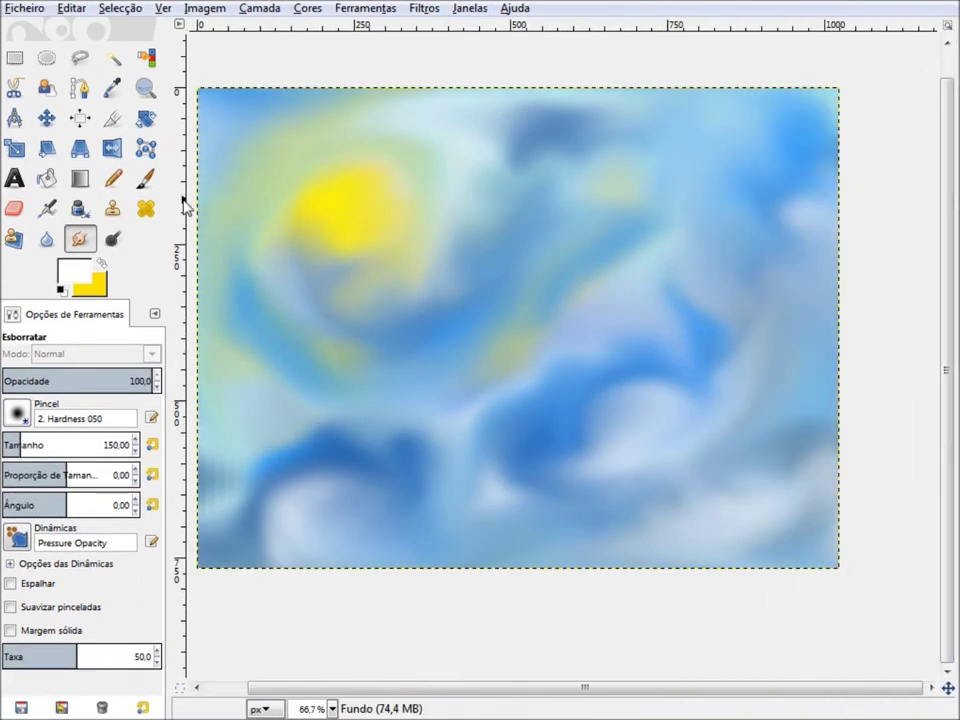
{"action": "key", "text": "Tab"}
{"action": "key", "text": "plus"}
{"action": "key", "text": "minus"}
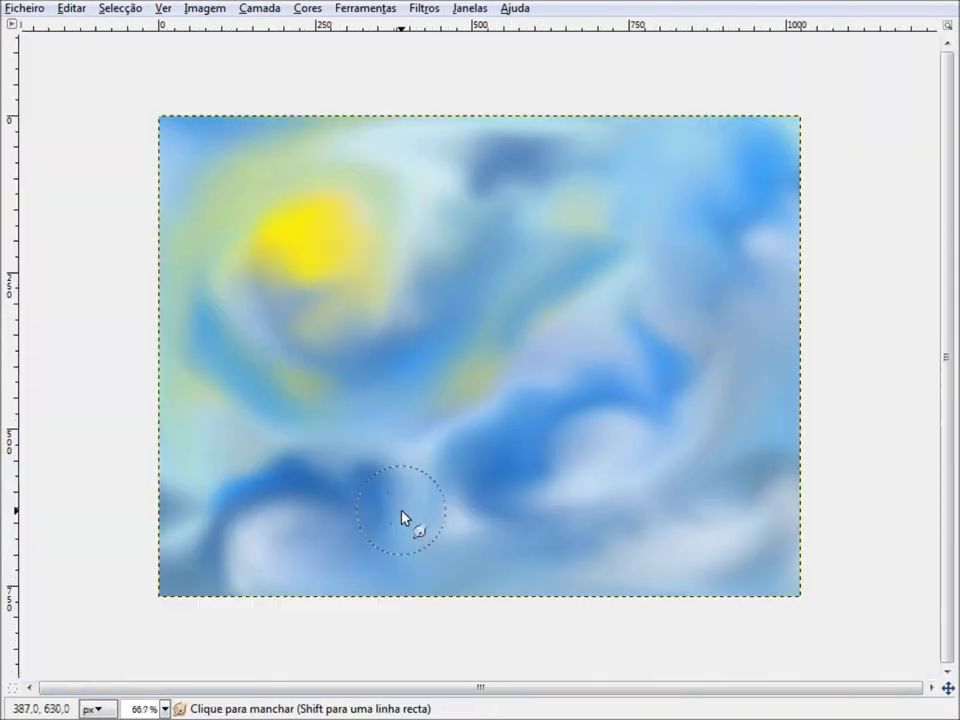
{"action": "key", "text": "plus"}
{"action": "left_click_drag", "start_coordinate": [955, 298], "coordinate": [955, 275]}
{"action": "key", "text": "minus"}
{"action": "key", "text": "minus"}
{"action": "key", "text": "minus"}
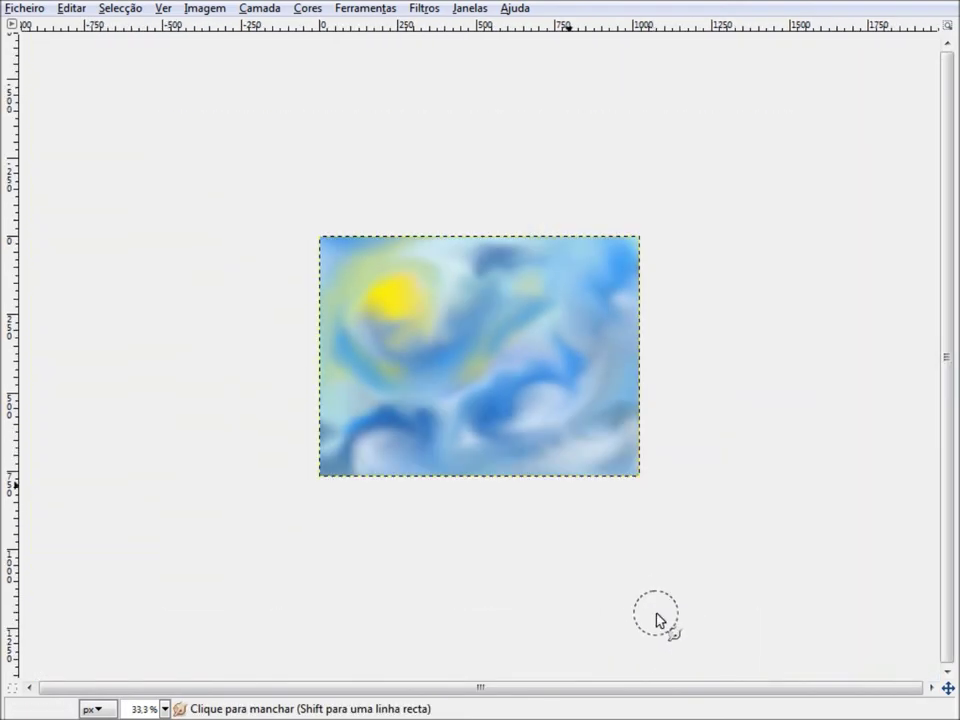
{"action": "key", "text": "ctrl+w"}
Discard the old painting and paint a brown mountain slope on the right
{"action": "left_click", "coordinate": [499, 424]}
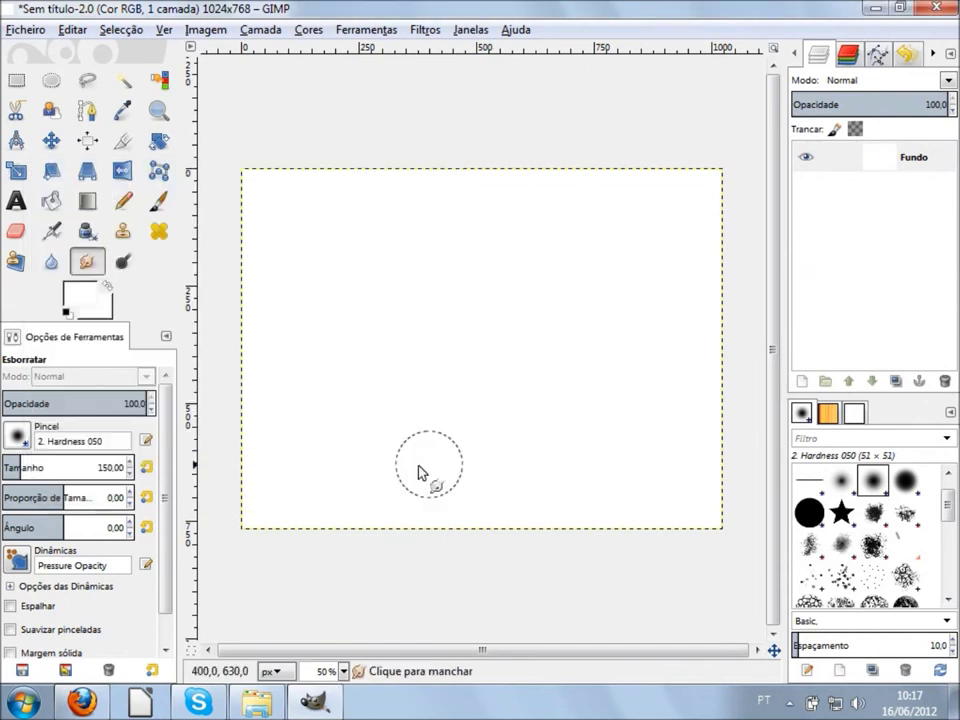
{"action": "key", "text": "p"}
{"action": "left_click", "coordinate": [72, 296]}
{"action": "left_click", "coordinate": [138, 271]}
{"action": "left_click", "coordinate": [365, 461]}
{"action": "mouse_move", "coordinate": [510, 520]}
{"action": "left_mouse_down"}
{"action": "mouse_move", "coordinate": [703, 332]}
{"action": "mouse_move", "coordinate": [553, 525]}
{"action": "mouse_move", "coordinate": [600, 424]}
{"action": "mouse_move", "coordinate": [588, 400]}
{"action": "mouse_move", "coordinate": [675, 497]}
{"action": "left_mouse_up"}
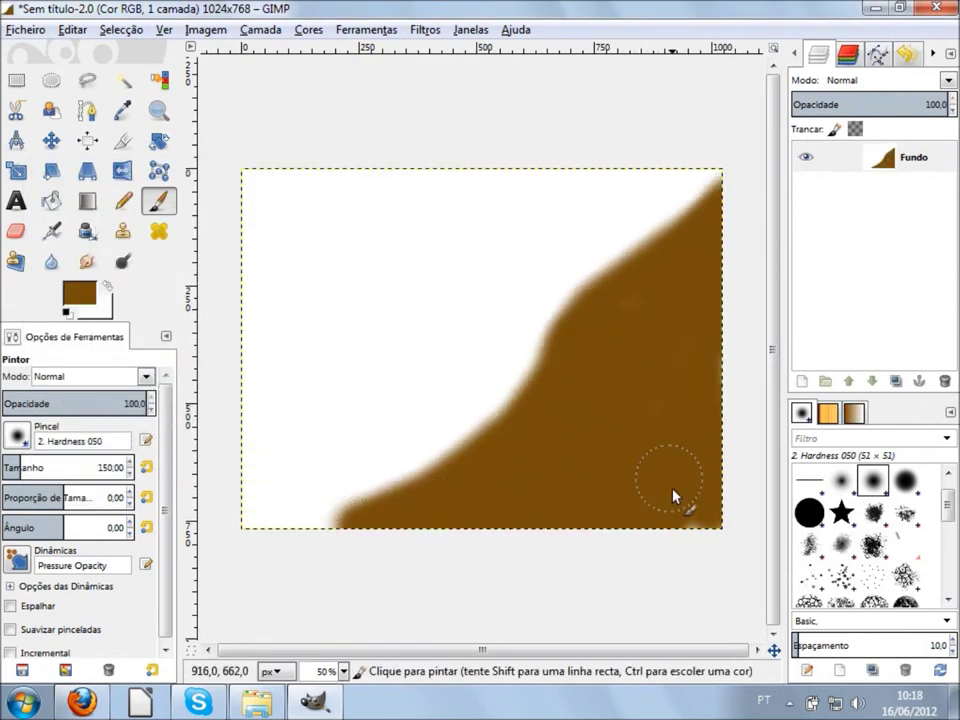
Darken the mountain with a dark brown stroke
{"action": "left_click", "coordinate": [79, 292]}
{"action": "left_click", "coordinate": [366, 459]}
{"action": "left_click_drag", "start_coordinate": [460, 418], "coordinate": [259, 379]}
{"action": "key", "text": "ctrl+z"}
{"action": "mouse_move", "coordinate": [420, 460]}
{"action": "left_mouse_down"}
{"action": "mouse_move", "coordinate": [290, 371]}
{"action": "mouse_move", "coordinate": [257, 489]}
{"action": "mouse_move", "coordinate": [414, 476]}
{"action": "left_mouse_up"}
Paint a large bright yellow sun between the mountains
{"action": "left_click", "coordinate": [79, 292]}
{"action": "left_click", "coordinate": [397, 413]}
{"action": "mouse_move", "coordinate": [364, 333]}
{"action": "left_mouse_down"}
{"action": "mouse_move", "coordinate": [497, 388]}
{"action": "mouse_move", "coordinate": [480, 385]}
{"action": "left_mouse_up"}
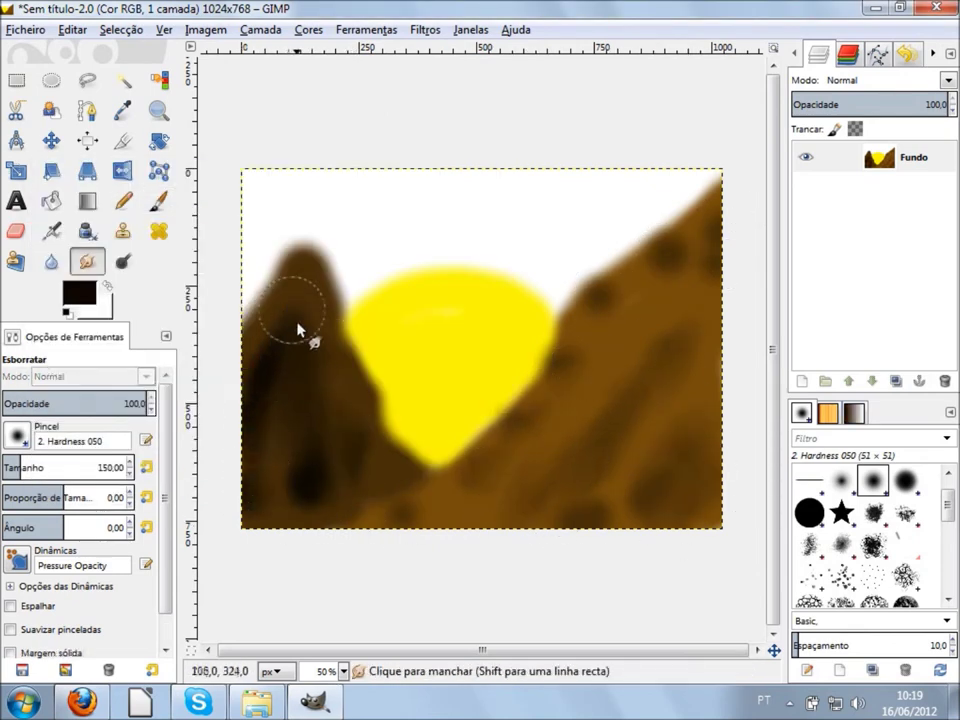
Bucket-fill the white sky with light blue
{"action": "left_click", "coordinate": [79, 292]}
{"action": "left_click", "coordinate": [366, 458]}
{"action": "left_click", "coordinate": [51, 201]}
{"action": "left_click", "coordinate": [364, 225]}
Dab black dots on the mountains and smear the blue and white clouds across the sky
{"action": "key", "text": "s"}
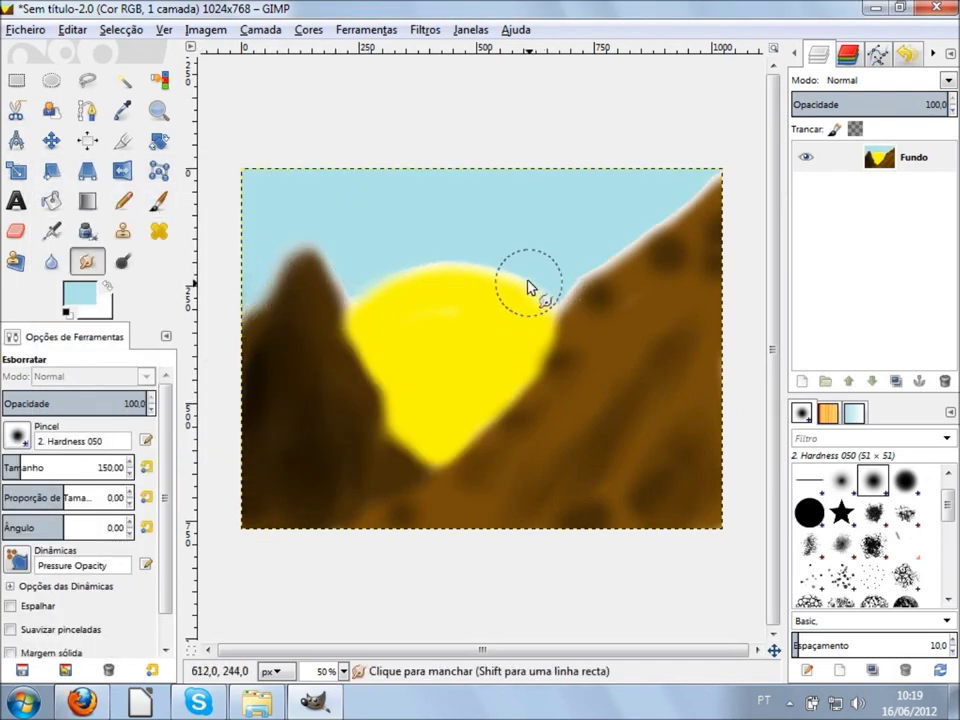
{"action": "left_click", "coordinate": [79, 292]}
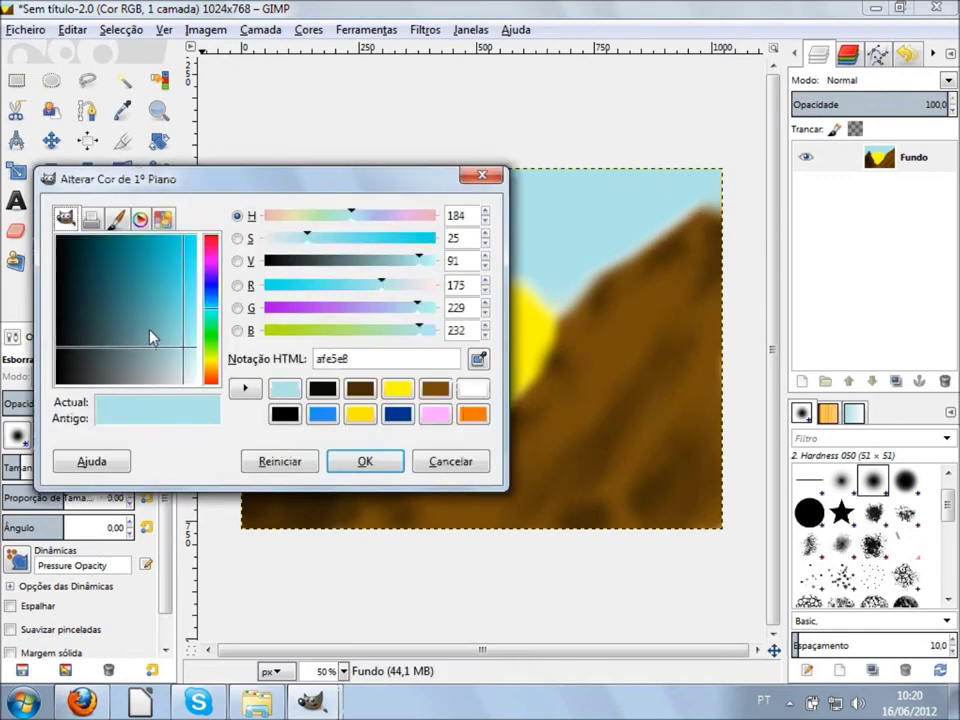
{"action": "left_click", "coordinate": [364, 459]}
{"action": "key", "text": "p"}
{"action": "left_click", "coordinate": [300, 310]}
{"action": "left_click", "coordinate": [610, 375]}
{"action": "left_click", "coordinate": [650, 520]}
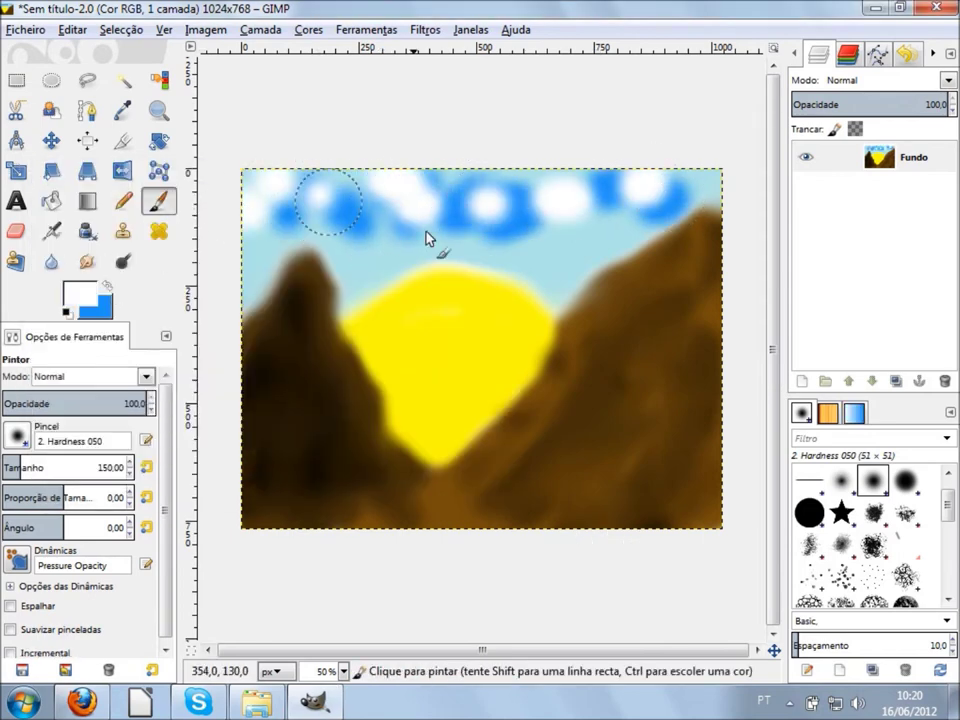
{"action": "left_click_drag", "start_coordinate": [511, 222], "coordinate": [486, 224]}
{"action": "mouse_move", "coordinate": [598, 216]}
{"action": "left_mouse_down"}
{"action": "mouse_move", "coordinate": [216, 274]}
{"action": "mouse_move", "coordinate": [352, 283]}
{"action": "left_mouse_up"}
Paint four dark brown streaks on the right and left mountains
{"action": "left_click", "coordinate": [80, 295]}
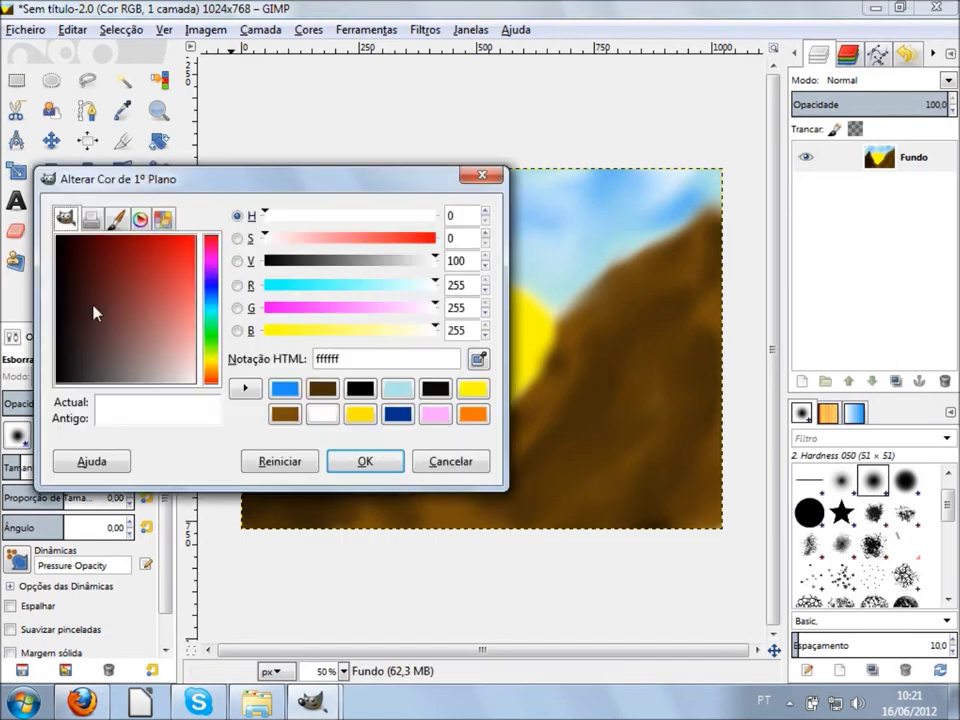
{"action": "key", "text": "p"}
{"action": "left_click_drag", "start_coordinate": [620, 385], "coordinate": [658, 326]}
{"action": "left_click_drag", "start_coordinate": [665, 440], "coordinate": [650, 510]}
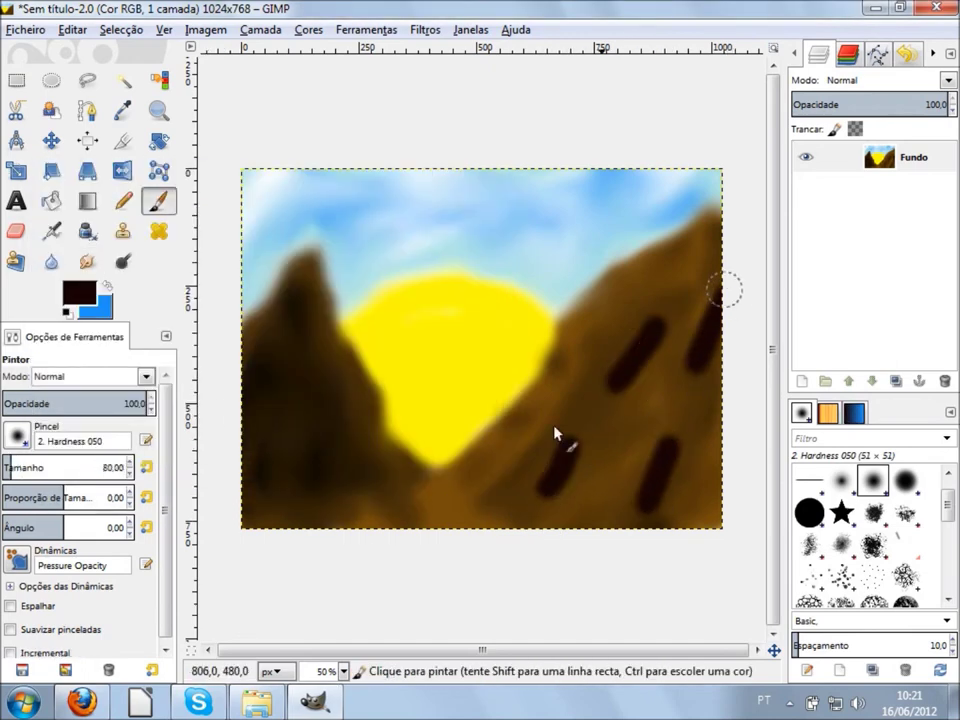
{"action": "left_click_drag", "start_coordinate": [285, 400], "coordinate": [300, 520]}
{"action": "left_click_drag", "start_coordinate": [335, 380], "coordinate": [360, 440]}
Smudge away the upper dark streak with a size-150 Smudge brush
{"action": "key", "text": "s"}
{"action": "left_click_drag", "start_coordinate": [117, 463], "coordinate": [122, 463]}
{"action": "left_click_drag", "start_coordinate": [579, 446], "coordinate": [637, 357]}
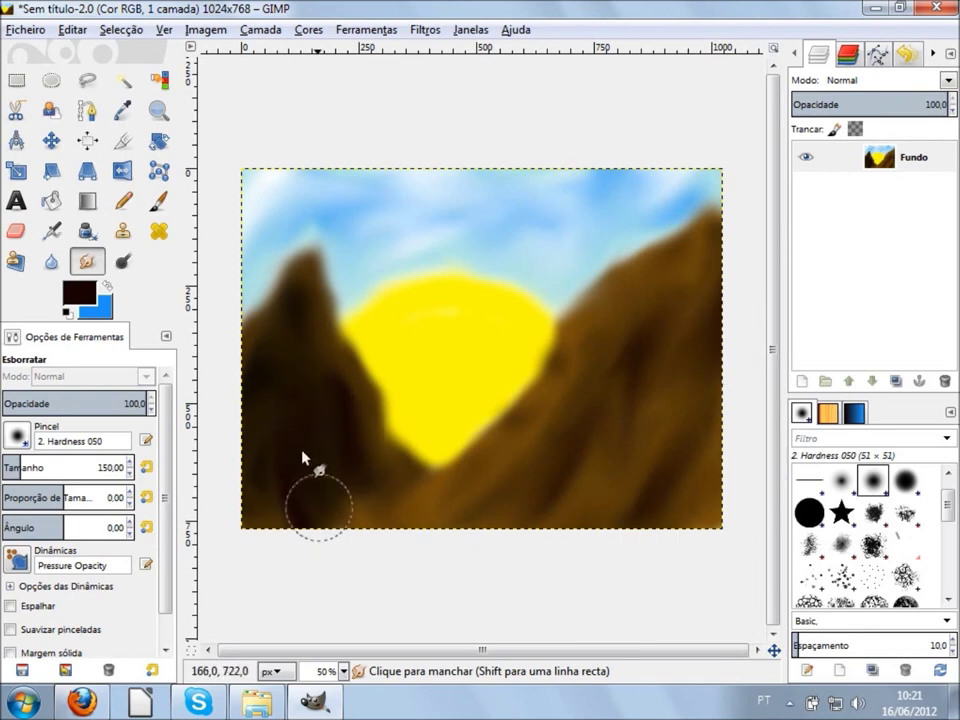
Set black as the paint colour and the brush size to 30, undoing a trial stroke
{"action": "key", "text": "plus"}
{"action": "left_click", "coordinate": [80, 293]}
{"action": "left_click", "coordinate": [366, 461]}
{"action": "double_click", "coordinate": [113, 467]}
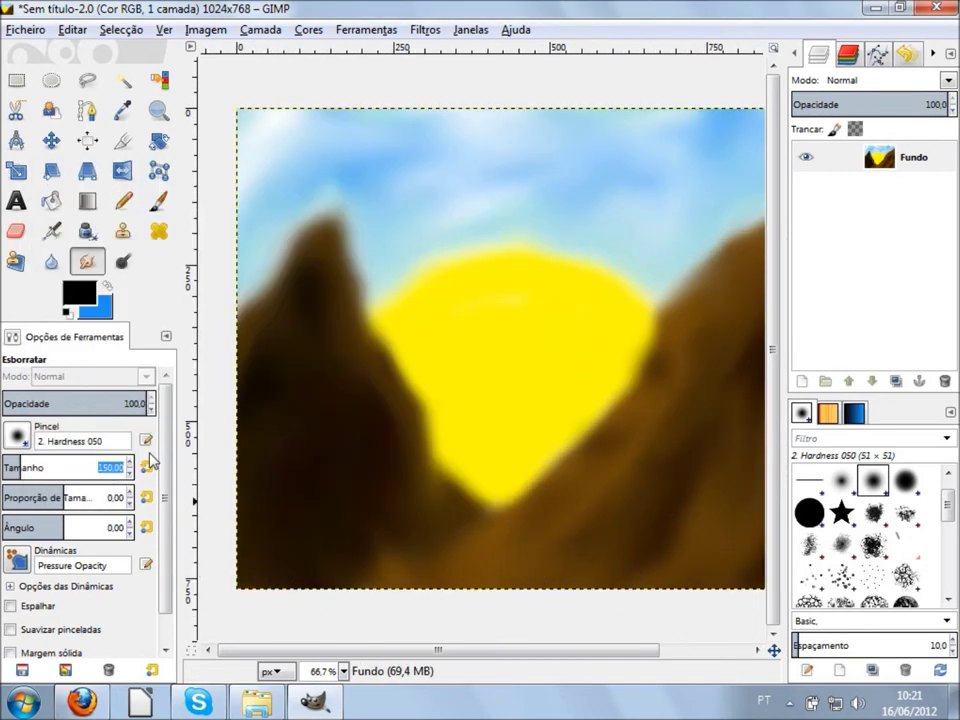
{"action": "type", "text": "501p"}
{"action": "mouse_move", "coordinate": [639, 555]}
{"action": "left_mouse_down"}
{"action": "mouse_move", "coordinate": [681, 390]}
{"action": "mouse_move", "coordinate": [556, 601]}
{"action": "left_mouse_up"}
{"action": "key", "text": "ctrl+z"}
{"action": "double_click", "coordinate": [113, 467]}
{"action": "type", "text": "30"}
{"action": "key", "text": "Return"}
Paint black streaks down the right mountain and one on the left mountain
{"action": "left_click_drag", "start_coordinate": [710, 213], "coordinate": [601, 337]}
{"action": "key", "text": "minus"}
{"action": "left_click_drag", "start_coordinate": [752, 355], "coordinate": [720, 480]}
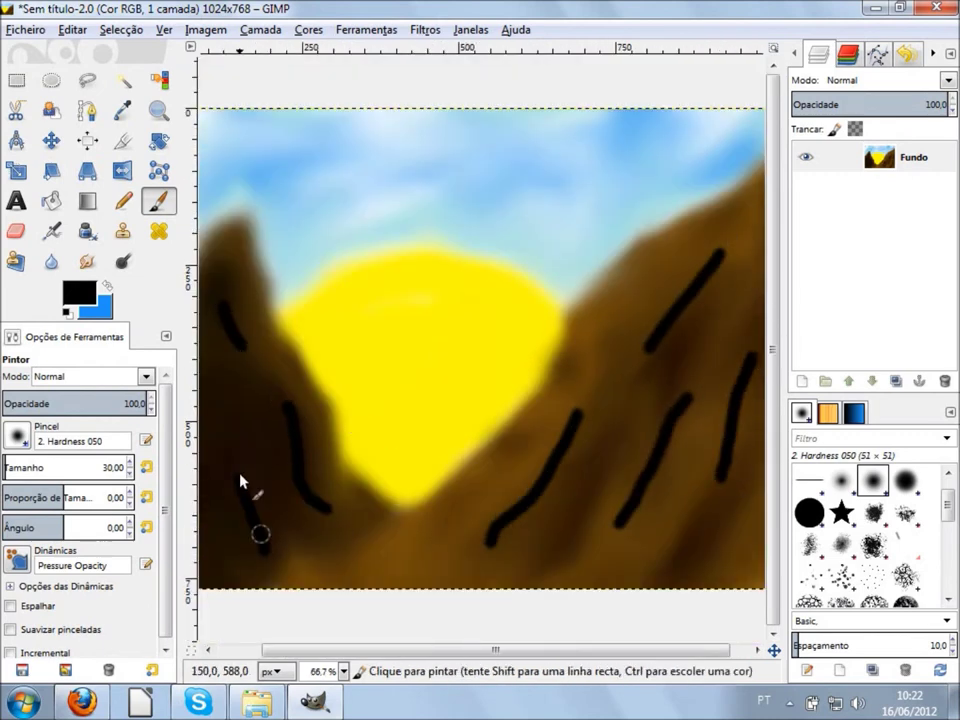
{"action": "left_click_drag", "start_coordinate": [263, 549], "coordinate": [232, 455]}
Smudge the black streaks on the right mountain into soft shading
{"action": "key", "text": "s"}
{"action": "key", "text": "1"}
{"action": "left_click_drag", "start_coordinate": [505, 543], "coordinate": [596, 408]}
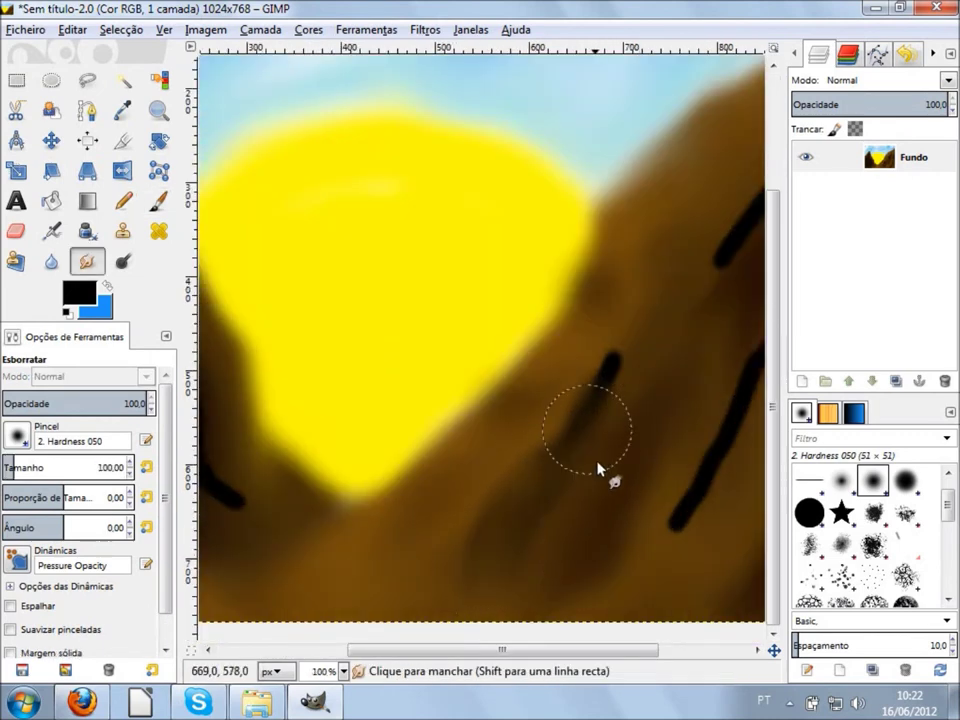
{"action": "scroll", "coordinate": [653, 323], "scroll_direction": "right", "scroll_amount": 5}
{"action": "left_click_drag", "start_coordinate": [510, 525], "coordinate": [556, 440]}
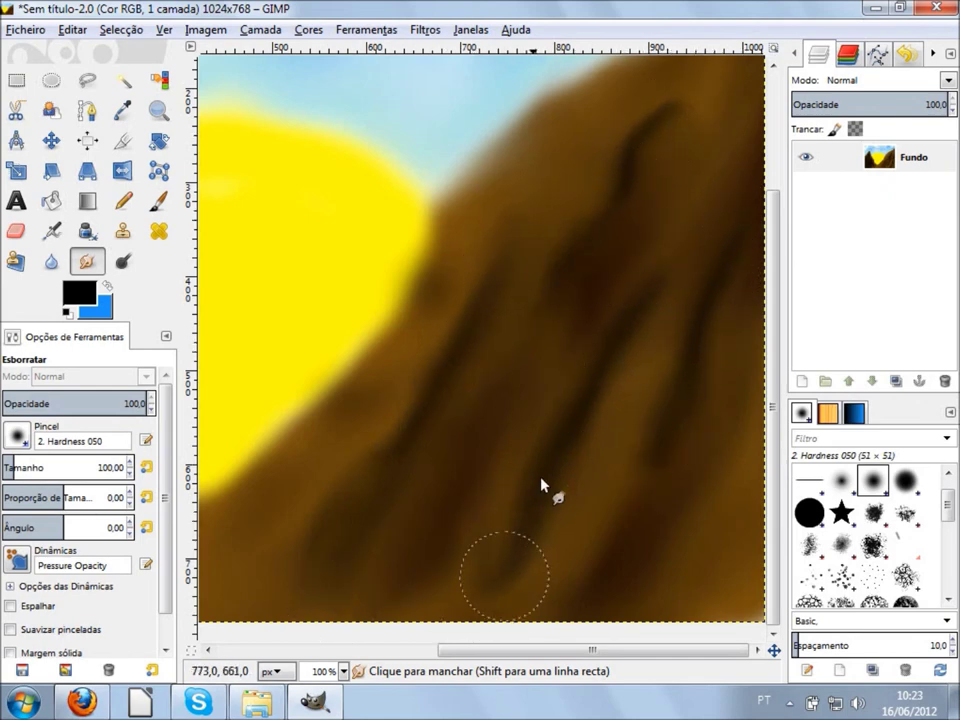
{"action": "key", "text": "plus"}
{"action": "key", "text": "minus"}
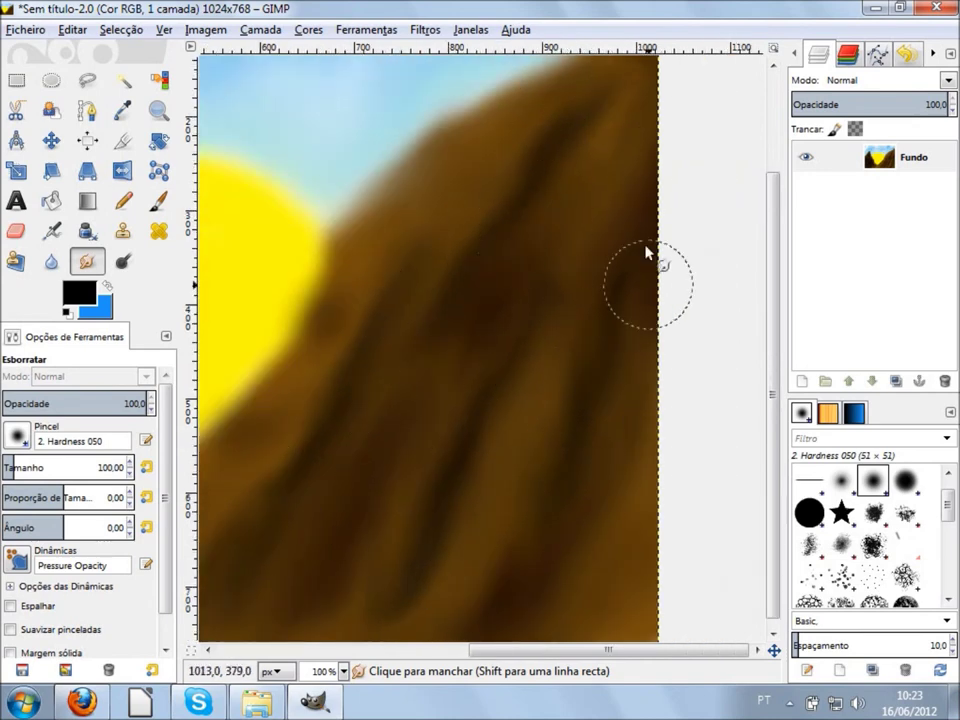
{"action": "key", "text": "minus"}
{"action": "key", "text": "minus"}
{"action": "key", "text": "minus"}
{"action": "key", "text": "2"}
{"action": "key", "text": "minus"}
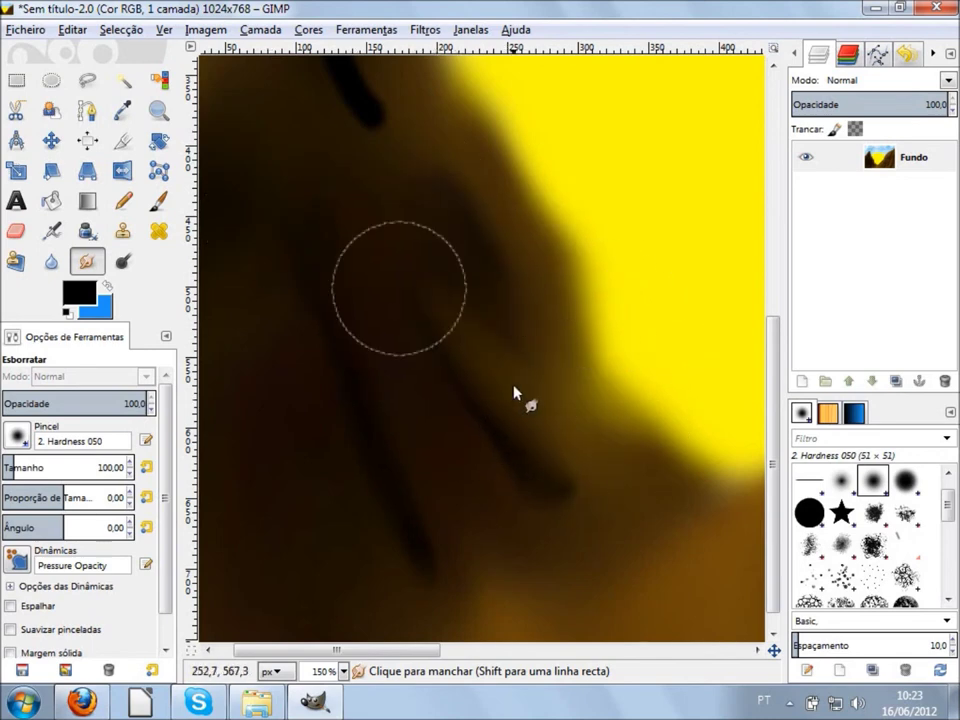
{"action": "key", "text": "minus"}
{"action": "key", "text": "2"}
{"action": "key", "text": "1"}
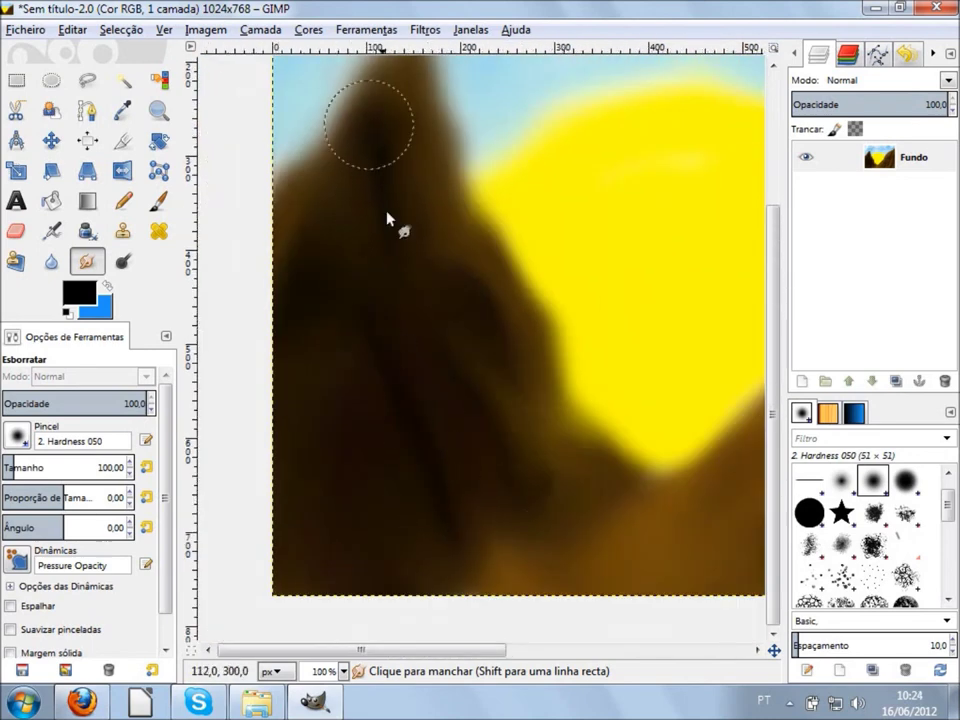
{"action": "key", "text": "minus"}
Draw a straight black line down the mountain and smudge it soft with an 80 brush
{"action": "key", "text": "p"}
{"action": "left_click", "coordinate": [613, 527]}
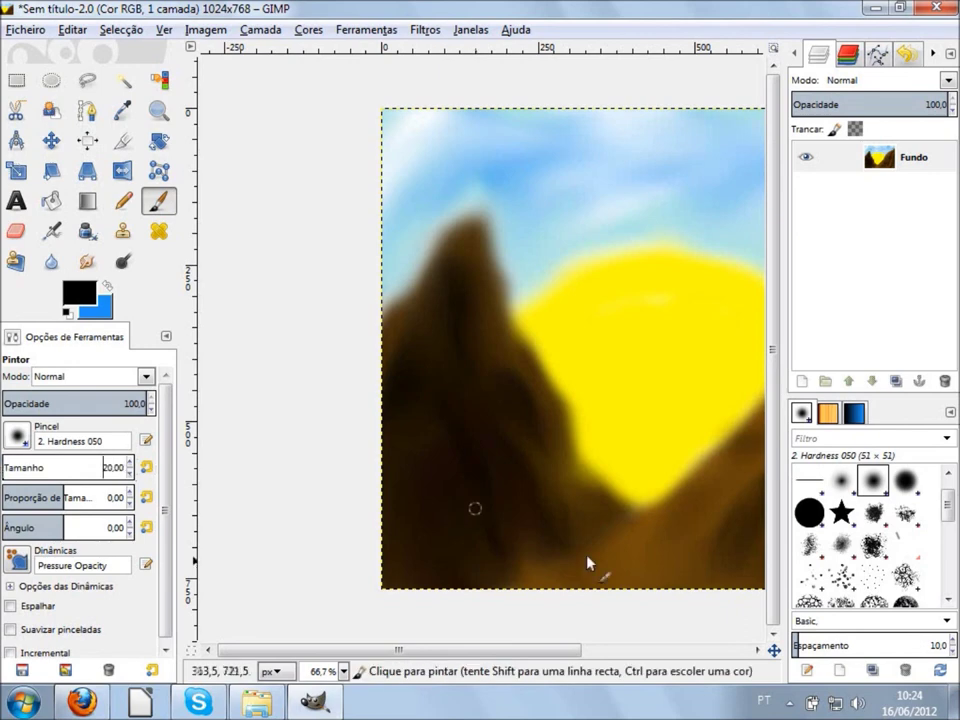
{"action": "left_click", "coordinate": [535, 575], "text": "shift"}
{"action": "key", "text": "s"}
{"action": "type", "text": "2"}
{"action": "type", "text": "80"}
{"action": "key", "text": "Return"}
{"action": "mouse_move", "coordinate": [662, 456]}
{"action": "left_mouse_down"}
{"action": "mouse_move", "coordinate": [396, 563]}
{"action": "mouse_move", "coordinate": [653, 435]}
{"action": "left_mouse_up"}
Choose brown as the paint colour while viewing the whole scene
{"action": "key", "text": "1"}
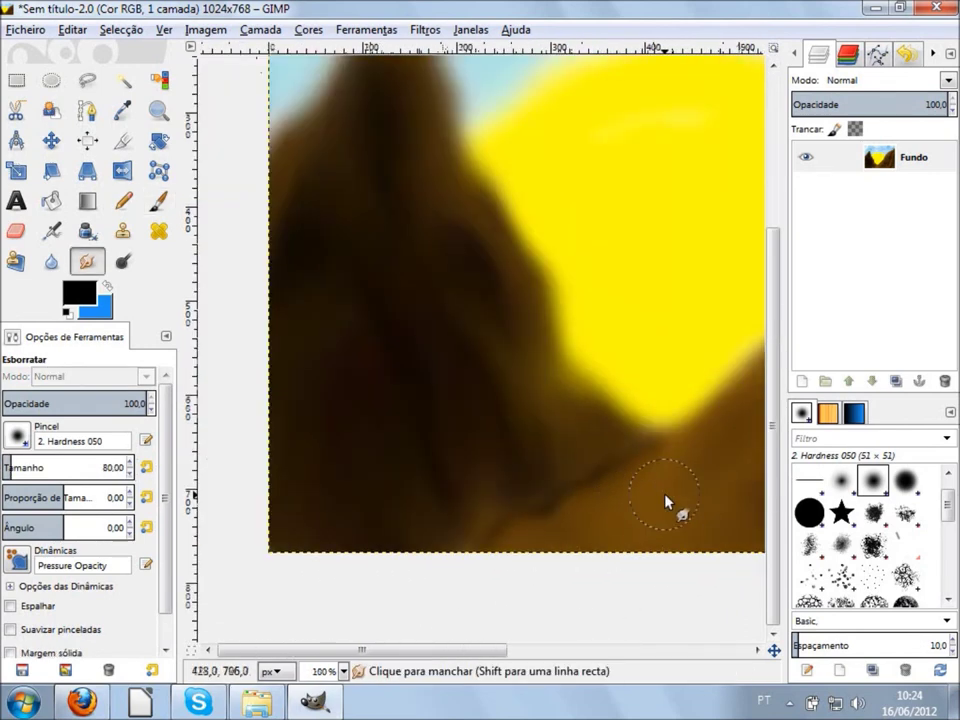
{"action": "key", "text": "minus"}
{"action": "key", "text": "1"}
{"action": "left_click", "coordinate": [79, 292]}
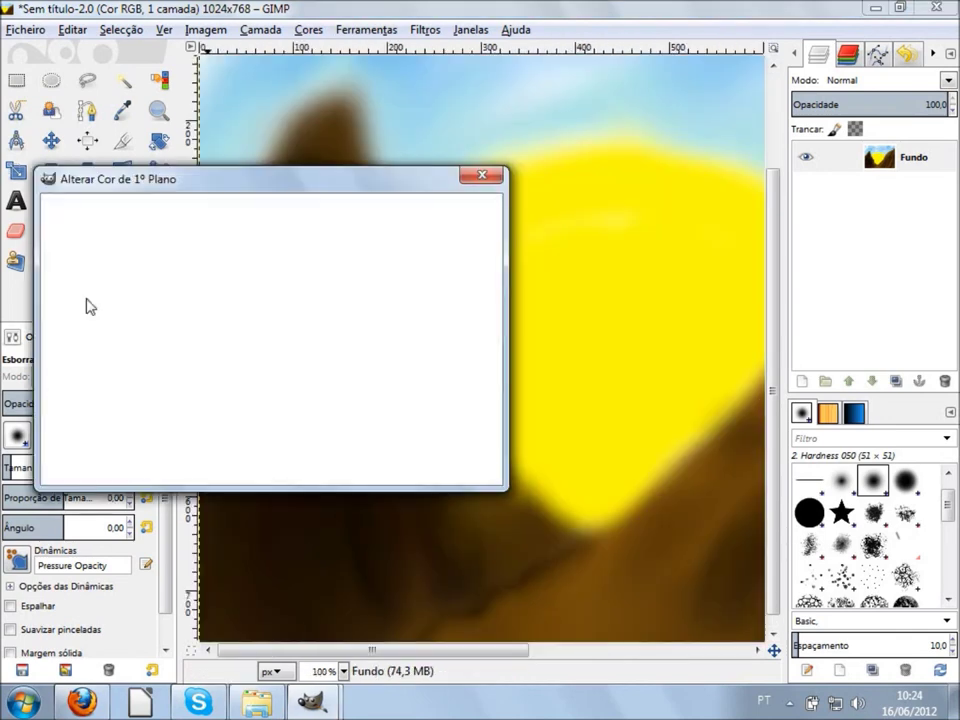
{"action": "key", "text": "p"}
{"action": "key", "text": "minus"}
{"action": "key", "text": "s"}
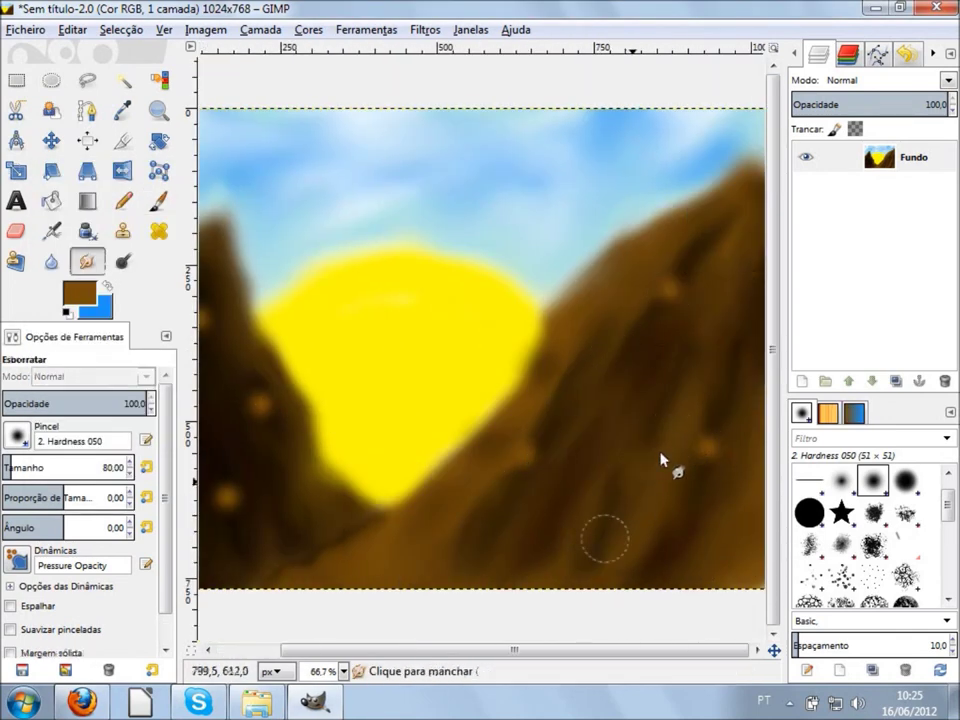
{"action": "scroll", "coordinate": [349, 461], "scroll_direction": "left", "scroll_amount": 2}
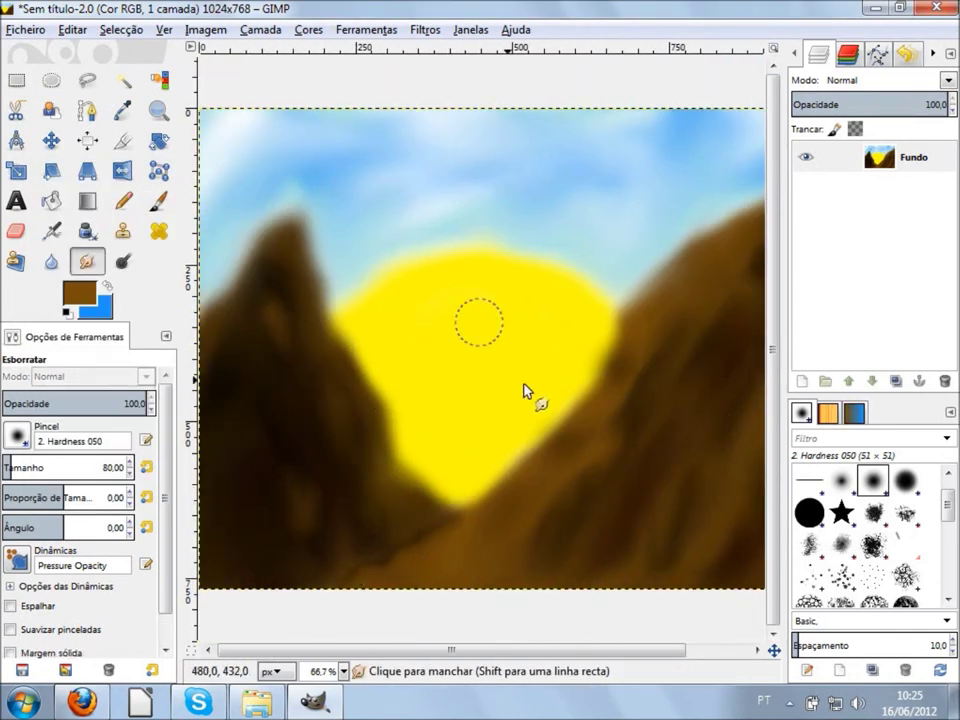
Add a new empty layer for the sun rays
{"action": "key", "text": "shift+ctrl+n"}
{"action": "key", "text": "Return"}
{"action": "key", "text": "l"}
{"action": "left_click", "coordinate": [26, 435]}
Draw Neon Yellow symmetric conical gradient rays radiating from the sun
{"action": "left_click", "coordinate": [101, 300]}
{"action": "left_click", "coordinate": [108, 465]}
{"action": "left_click", "coordinate": [100, 574]}
{"action": "left_click_drag", "start_coordinate": [489, 262], "coordinate": [461, 311]}
Set the ray layer's opacity to 13.8, hide it, and return to the background layer
{"action": "left_click", "coordinate": [815, 106]}
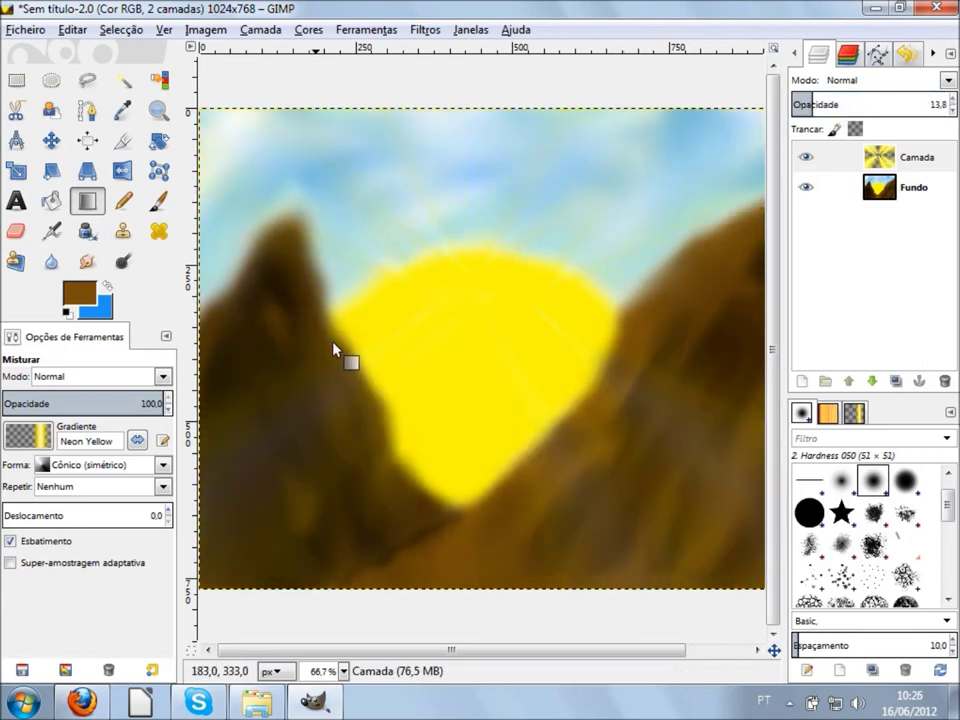
{"action": "left_click", "coordinate": [805, 157]}
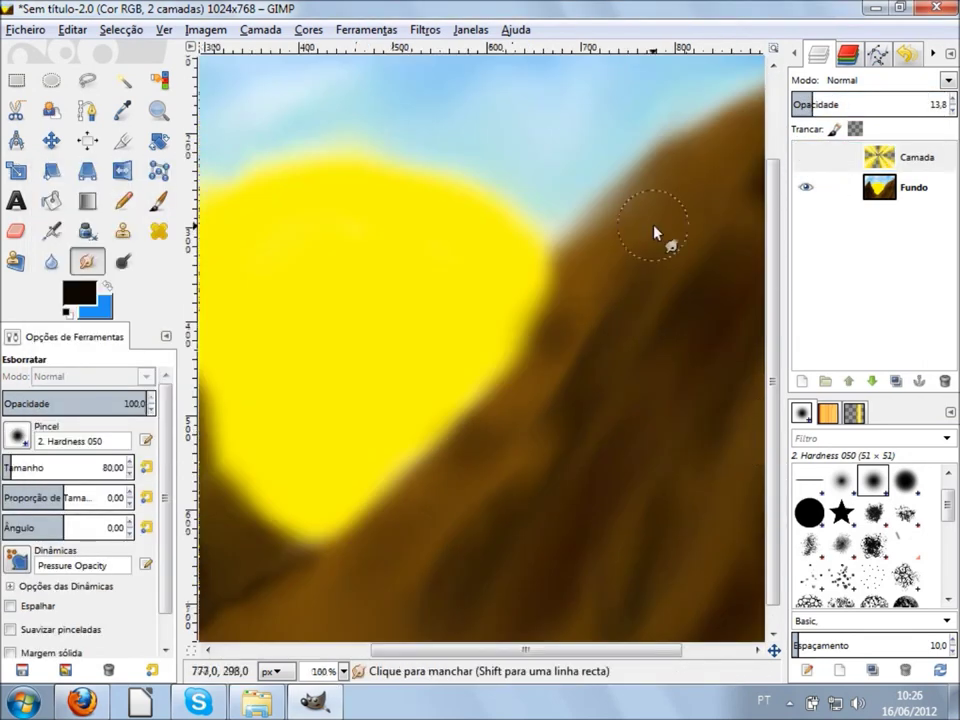
{"action": "key", "text": "p"}
{"action": "key", "text": "Page_Down"}
Dab five dark spots along the mountain slopes with the Paintbrush
{"action": "key", "text": "minus"}
{"action": "key", "text": "minus"}
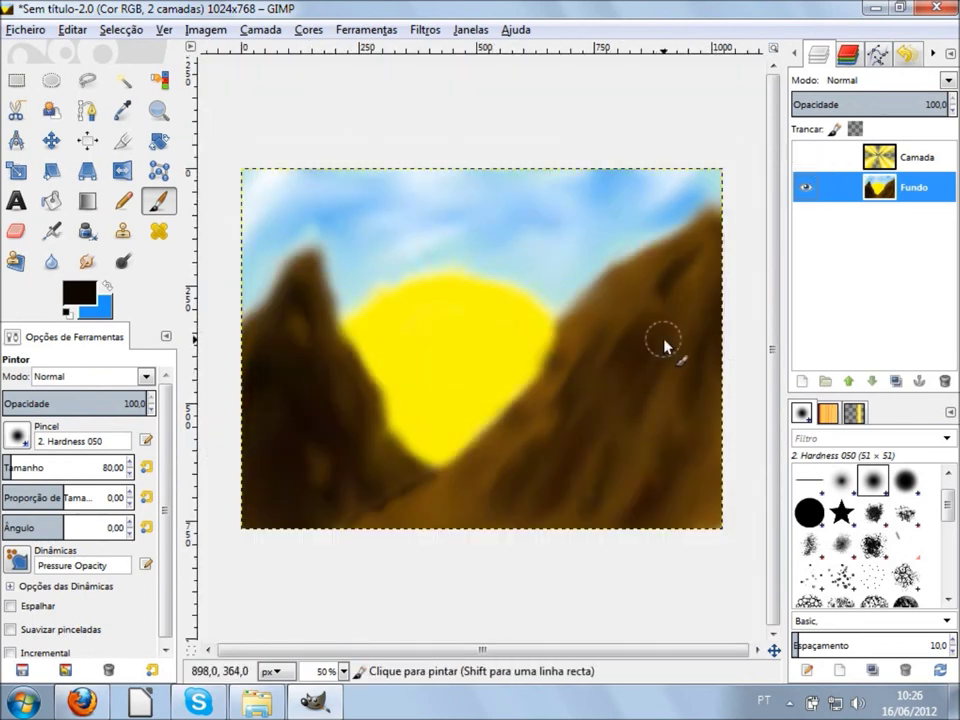
{"action": "key", "text": "1"}
{"action": "left_click", "coordinate": [632, 263]}
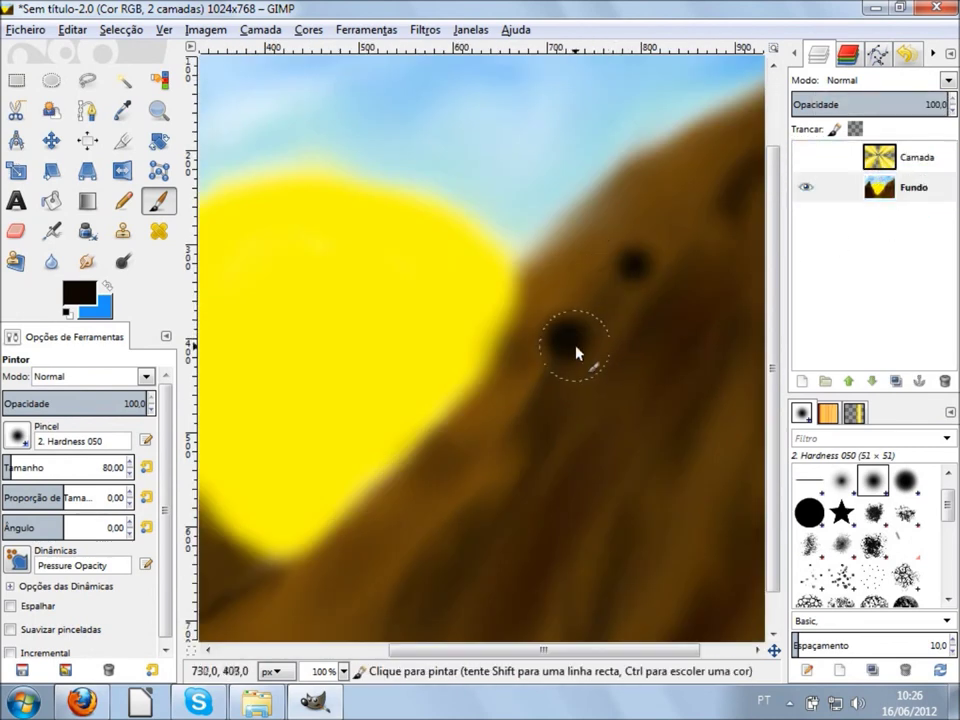
{"action": "left_click", "coordinate": [538, 253]}
{"action": "left_click", "coordinate": [516, 454]}
{"action": "left_click", "coordinate": [375, 527]}
{"action": "left_click", "coordinate": [446, 450]}
Switch to Smudge and inspect the sun edge and both slopes at several zoom levels
{"action": "key", "text": "minus"}
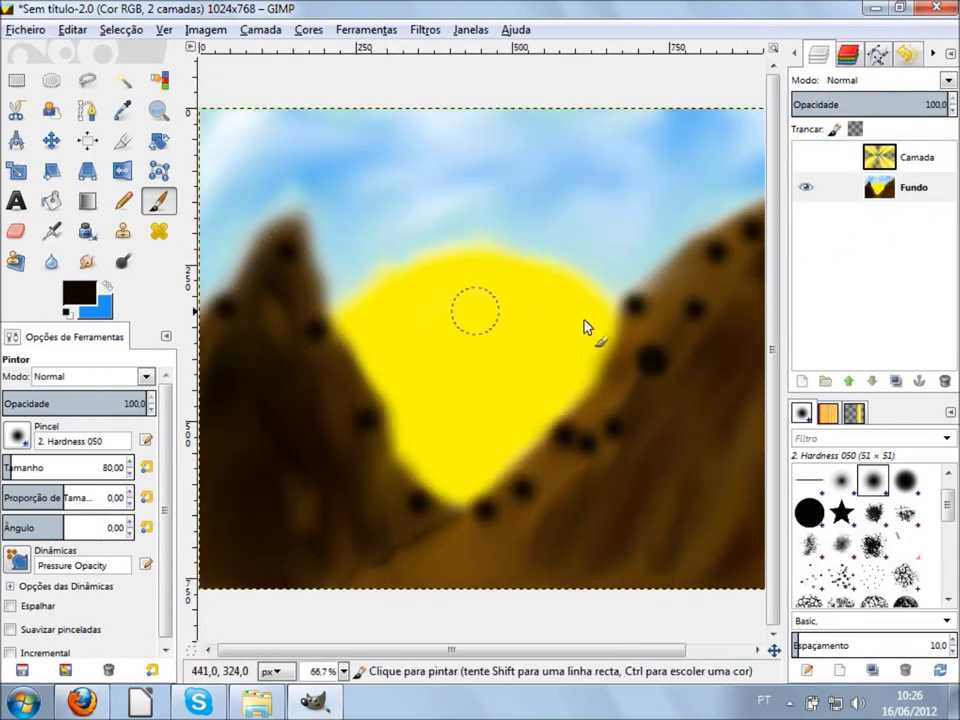
{"action": "key", "text": "s"}
{"action": "key", "text": "2"}
{"action": "key", "text": "1"}
{"action": "key", "text": "minus"}
{"action": "key", "text": "plus"}
{"action": "key", "text": "plus"}
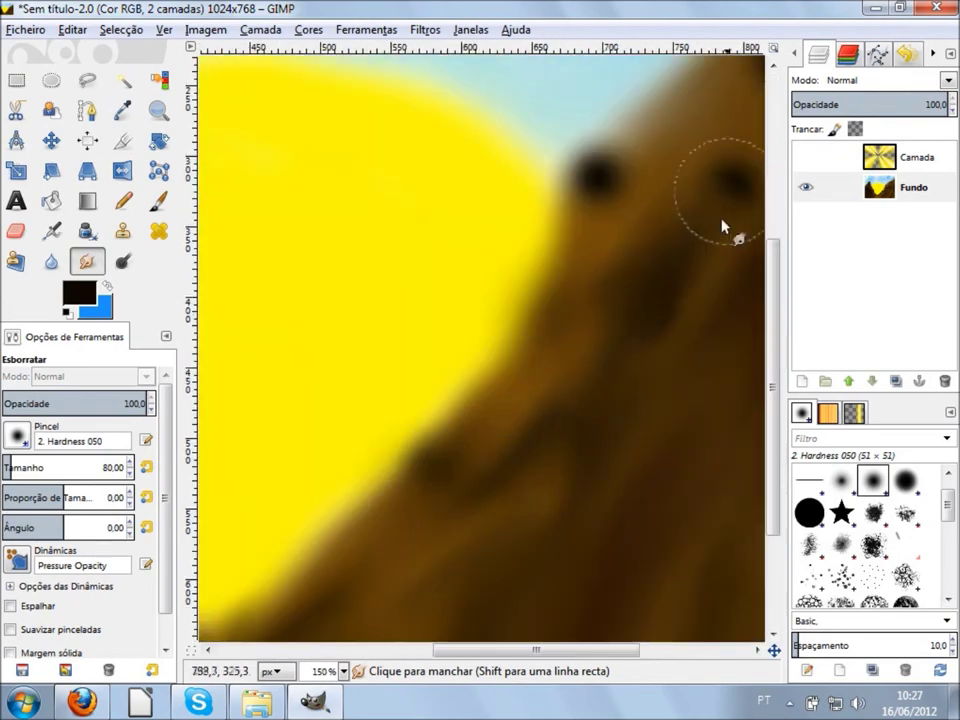
{"action": "key", "text": "shift+ctrl+j"}
{"action": "key", "text": "1"}
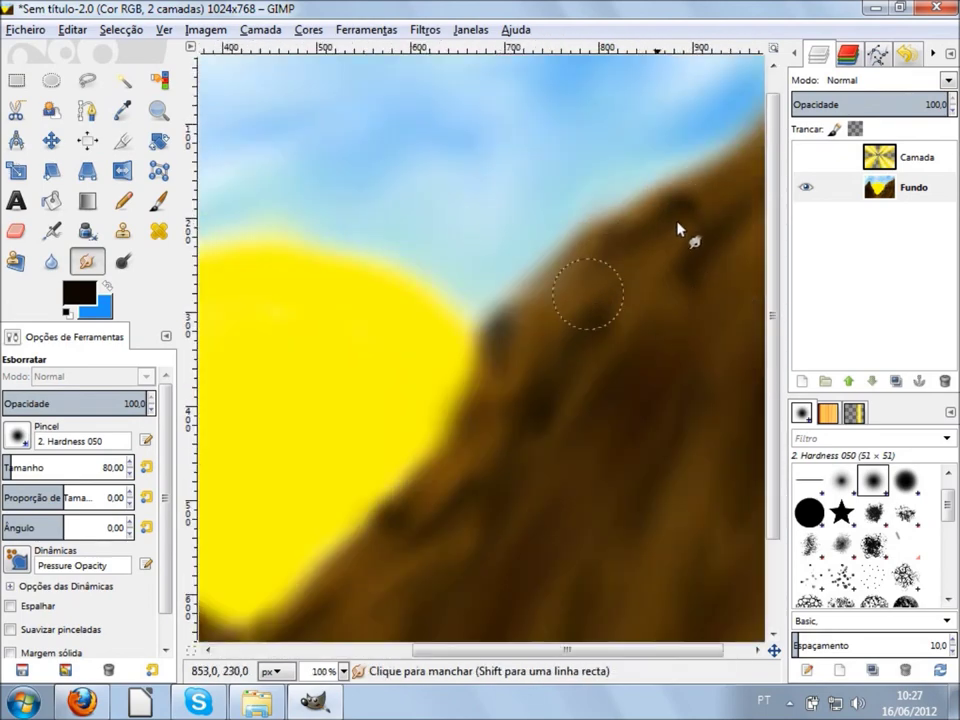
{"action": "key", "text": "minus"}
{"action": "key", "text": "minus"}
{"action": "key", "text": "plus"}
{"action": "key", "text": "plus"}
{"action": "key", "text": "plus"}
{"action": "key", "text": "1"}
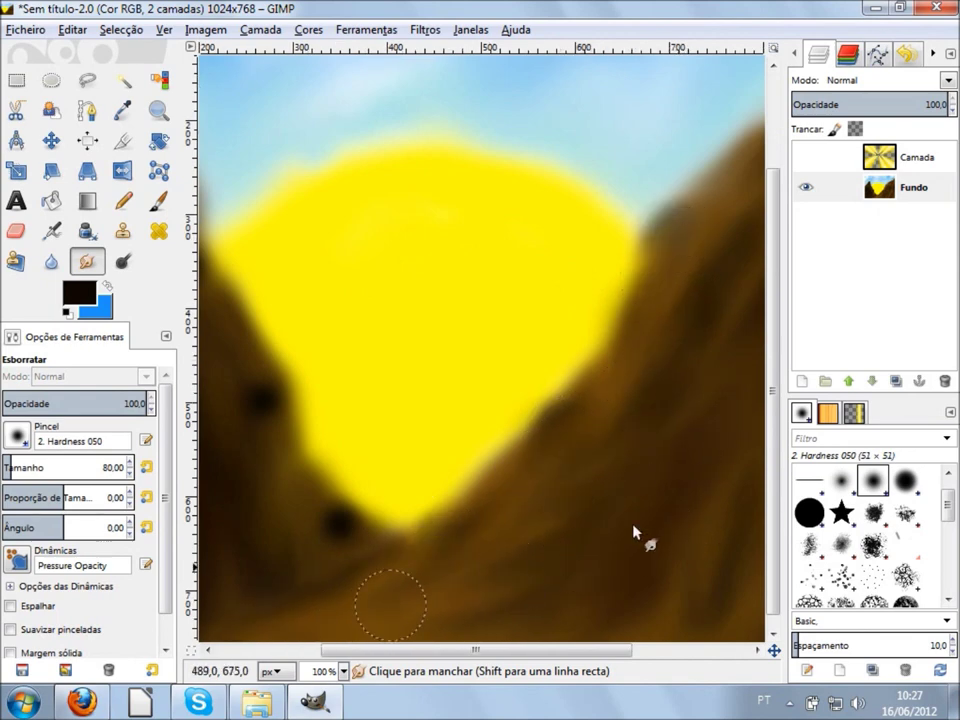
{"action": "scroll", "coordinate": [320, 377], "scroll_direction": "left", "scroll_amount": 4}
{"action": "scroll", "coordinate": [320, 377], "scroll_direction": "up", "scroll_amount": 1}
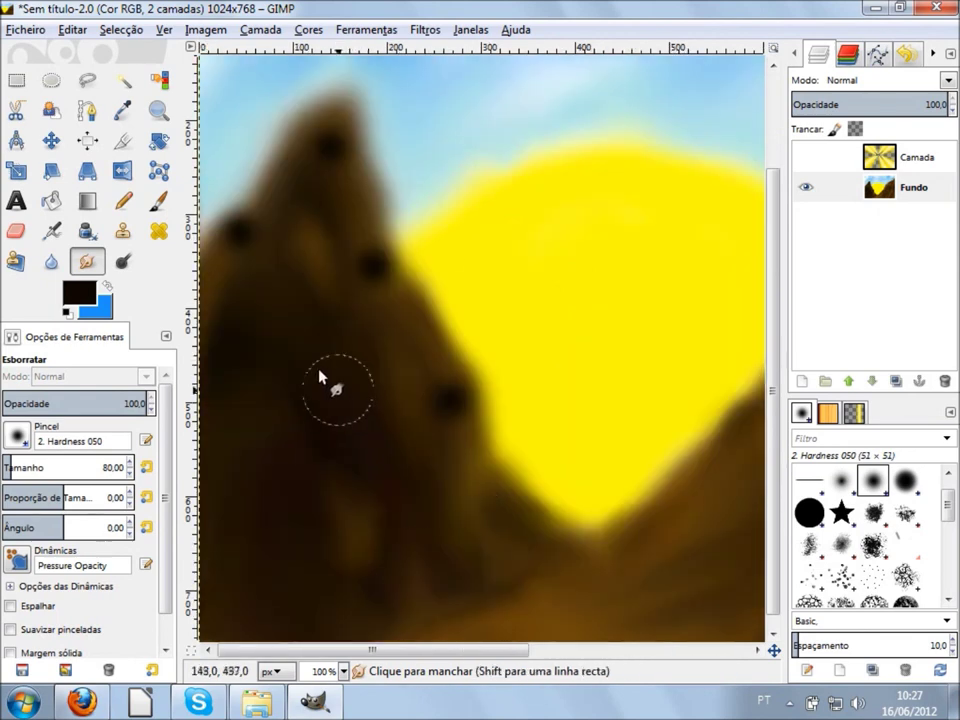
Smudge the left peak narrower against the sky using the softer Hardness 075 brush
{"action": "key", "text": "2"}
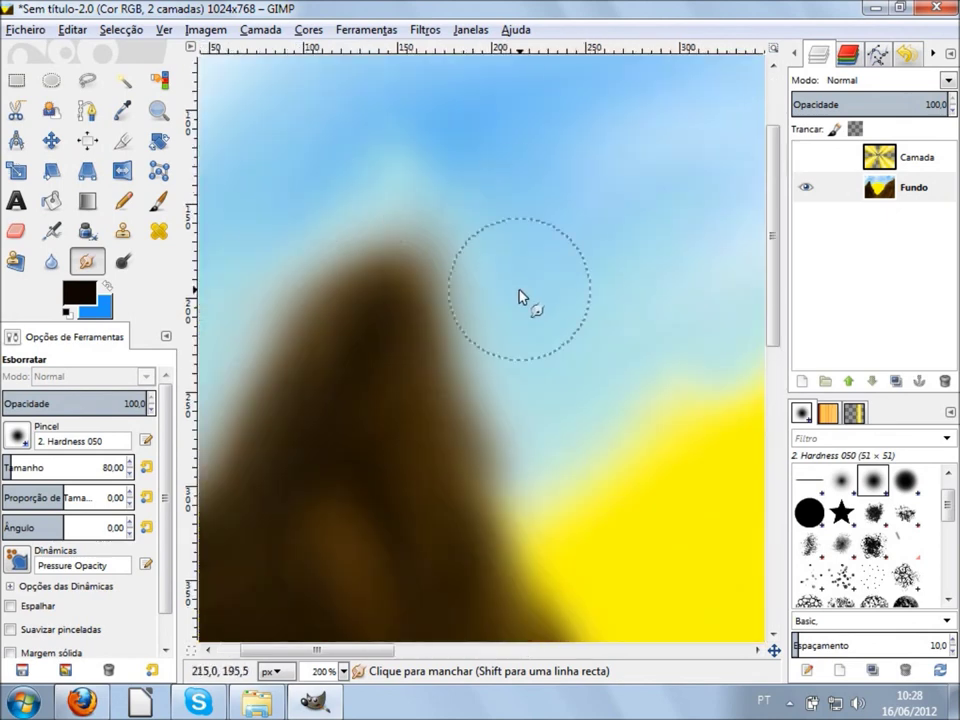
{"action": "left_click", "coordinate": [905, 481]}
{"action": "left_click_drag", "start_coordinate": [399, 199], "coordinate": [416, 369]}
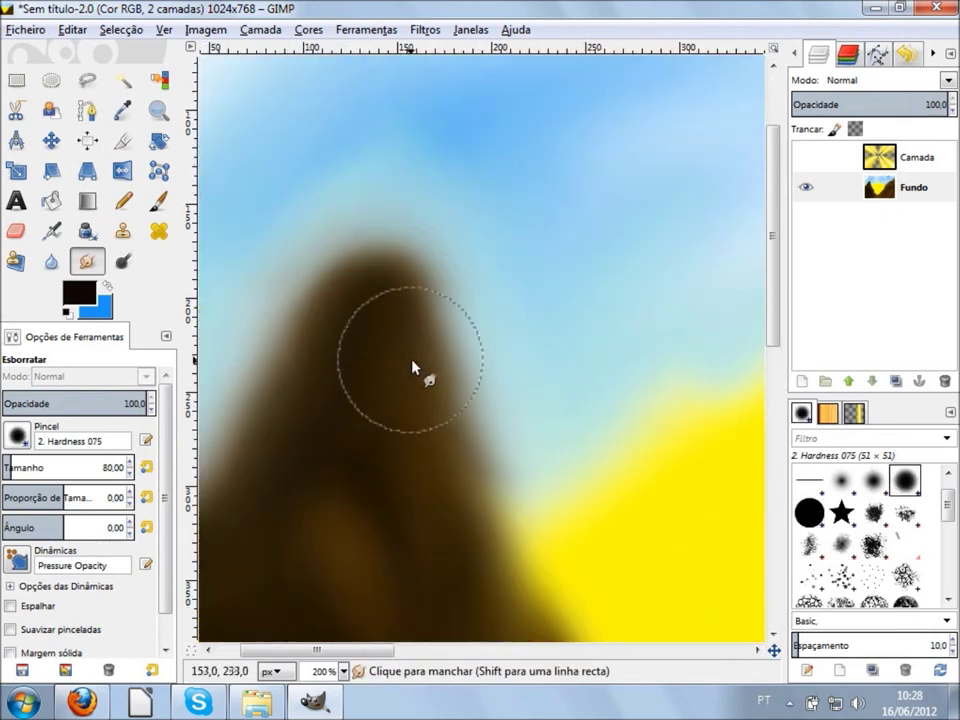
{"action": "scroll", "coordinate": [735, 236], "scroll_direction": "down", "scroll_amount": 2}
{"action": "scroll", "coordinate": [705, 152], "scroll_direction": "down", "scroll_amount": 1}
{"action": "scroll", "coordinate": [628, 287], "scroll_direction": "up", "scroll_amount": 1}
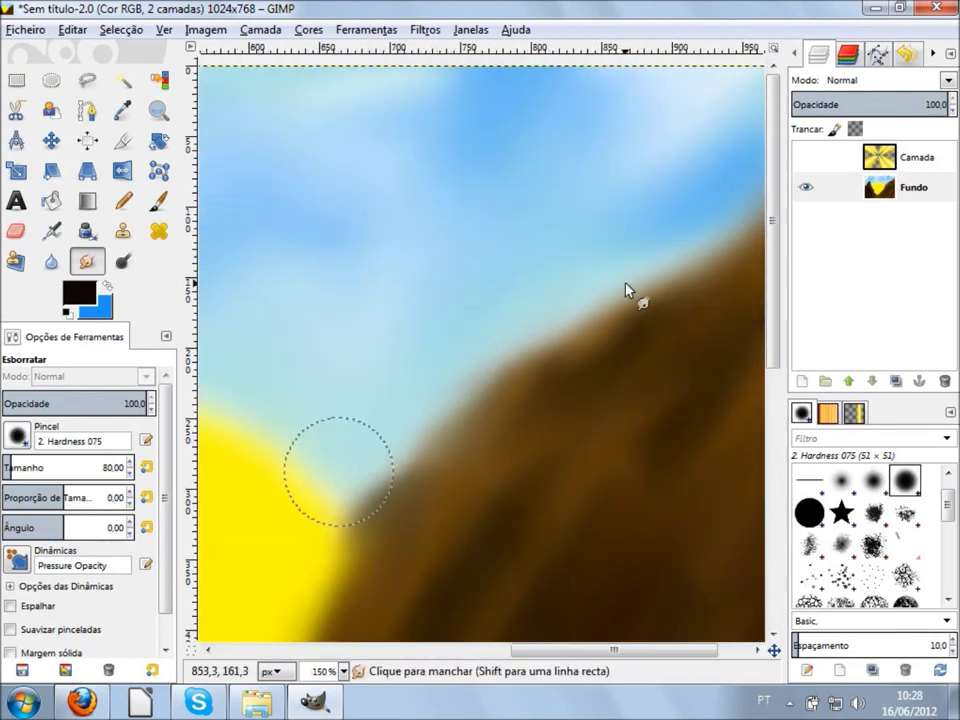
{"action": "scroll", "coordinate": [487, 374], "scroll_direction": "up", "scroll_amount": 1}
{"action": "scroll", "coordinate": [510, 430], "scroll_direction": "down", "scroll_amount": 1}
{"action": "scroll", "coordinate": [534, 484], "scroll_direction": "down", "scroll_amount": 2}
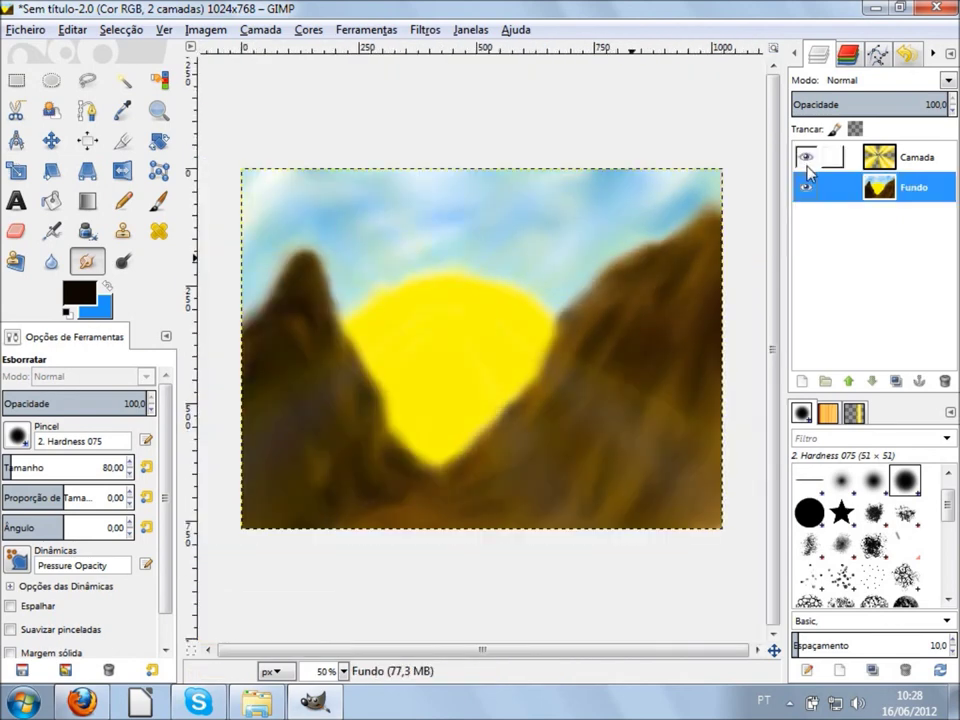
Hide the docks and go full screen to review the finished painting
{"action": "key", "text": "Tab"}
{"action": "scroll", "coordinate": [461, 288], "scroll_direction": "up", "scroll_amount": 1}
{"action": "key", "text": "F11"}
{"action": "scroll", "coordinate": [396, 400], "scroll_direction": "up", "scroll_amount": 1}
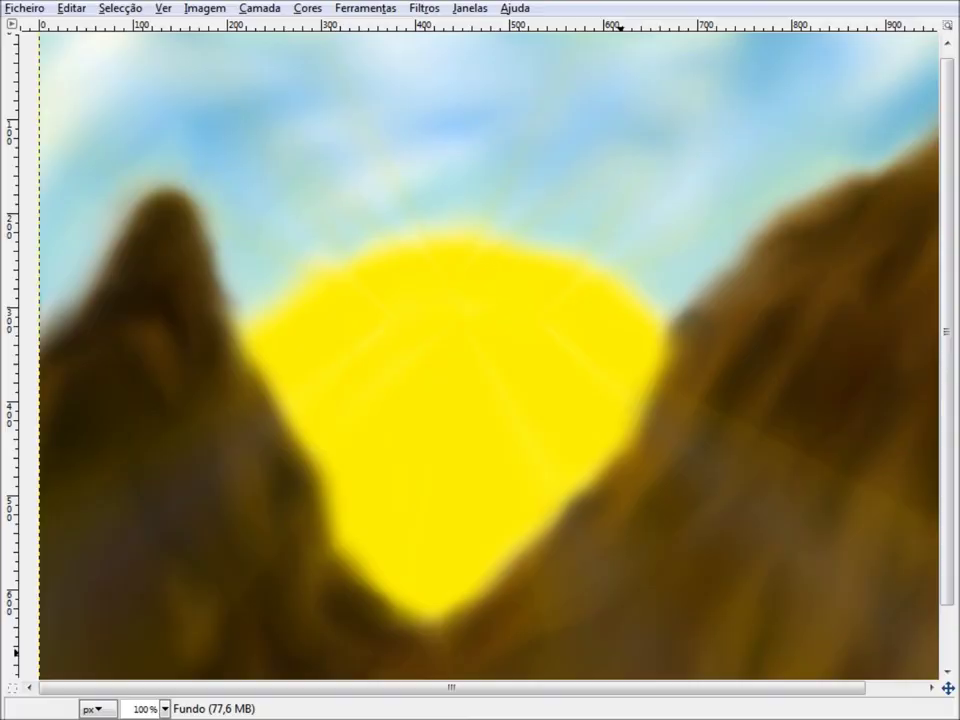